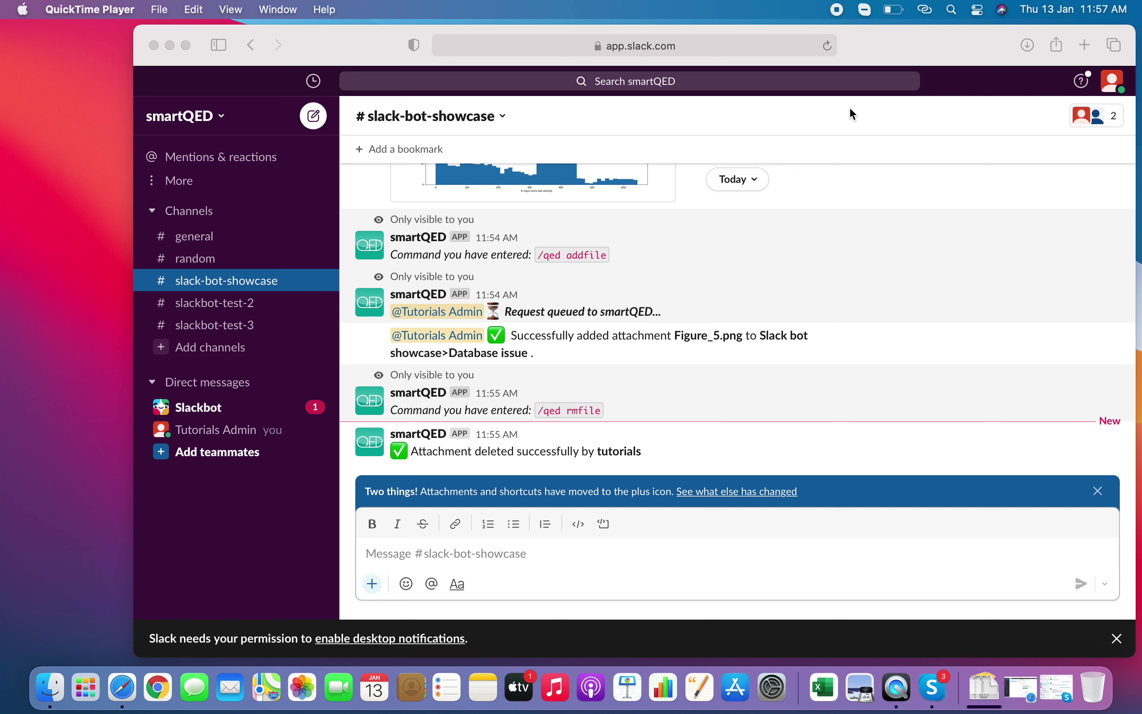
- Send the /qed addaction command to open smartQED's Add Action form
click(402, 555)
text(/q)
key(Return)
text(a)
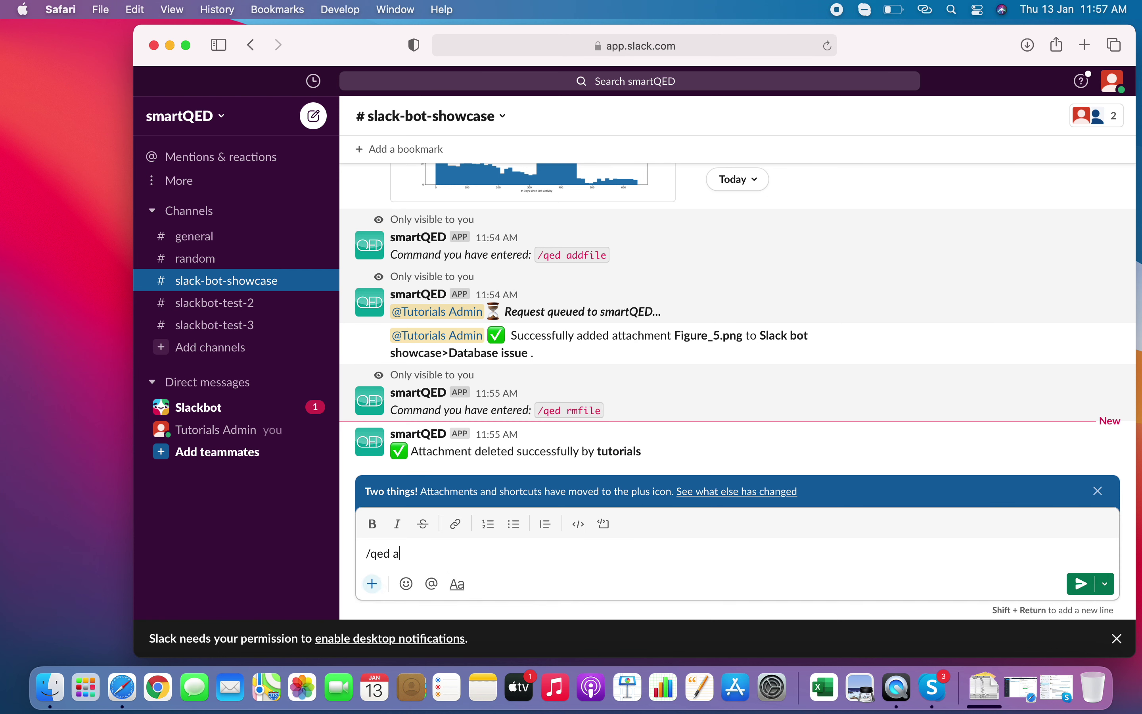
text(ddaction)
key(Return)
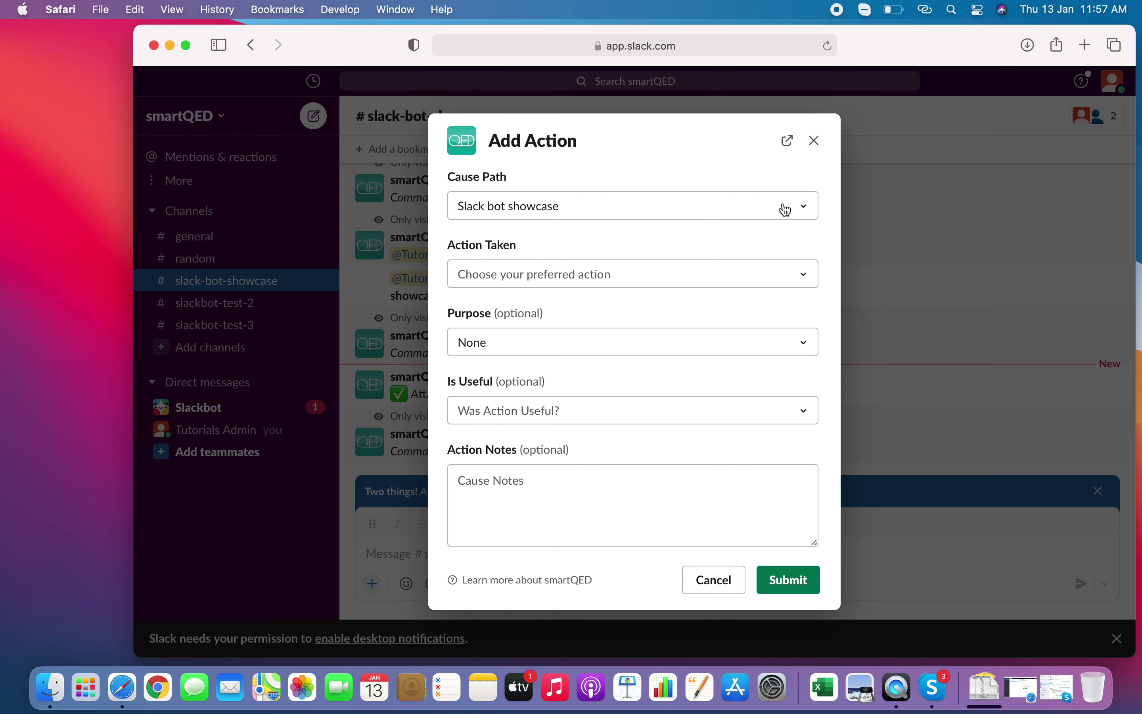
- Submit an 'Apply patch' action under cause path Slack bot showcase>Application issue
click(797, 213)
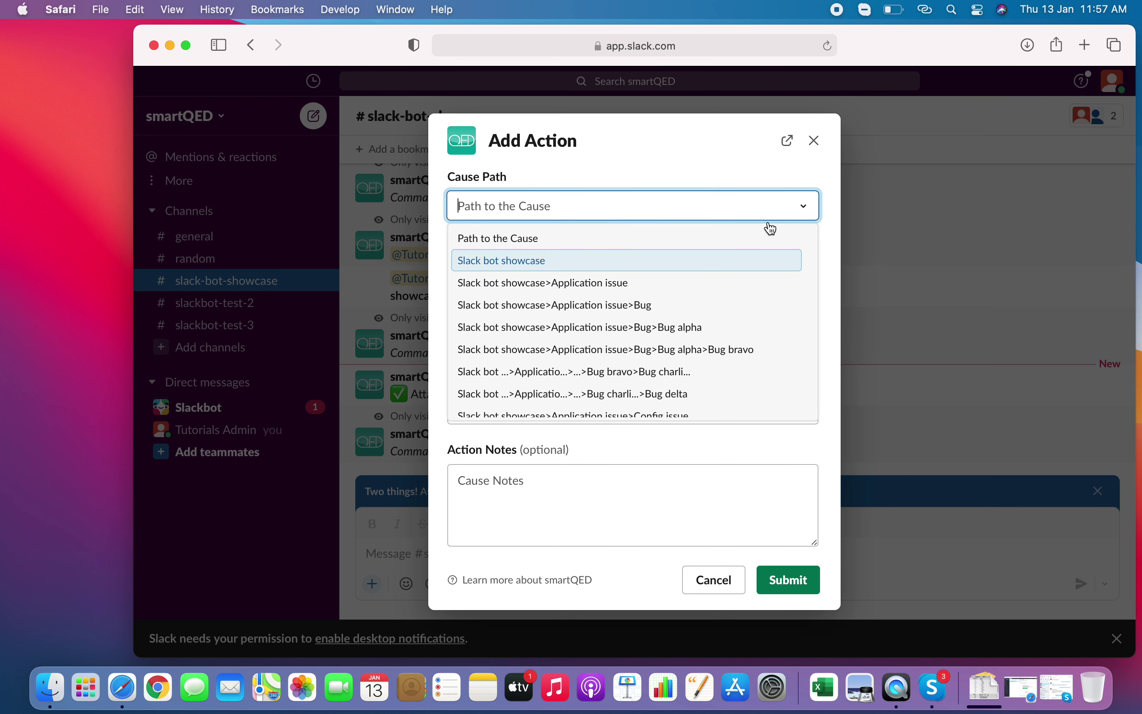
click(665, 285)
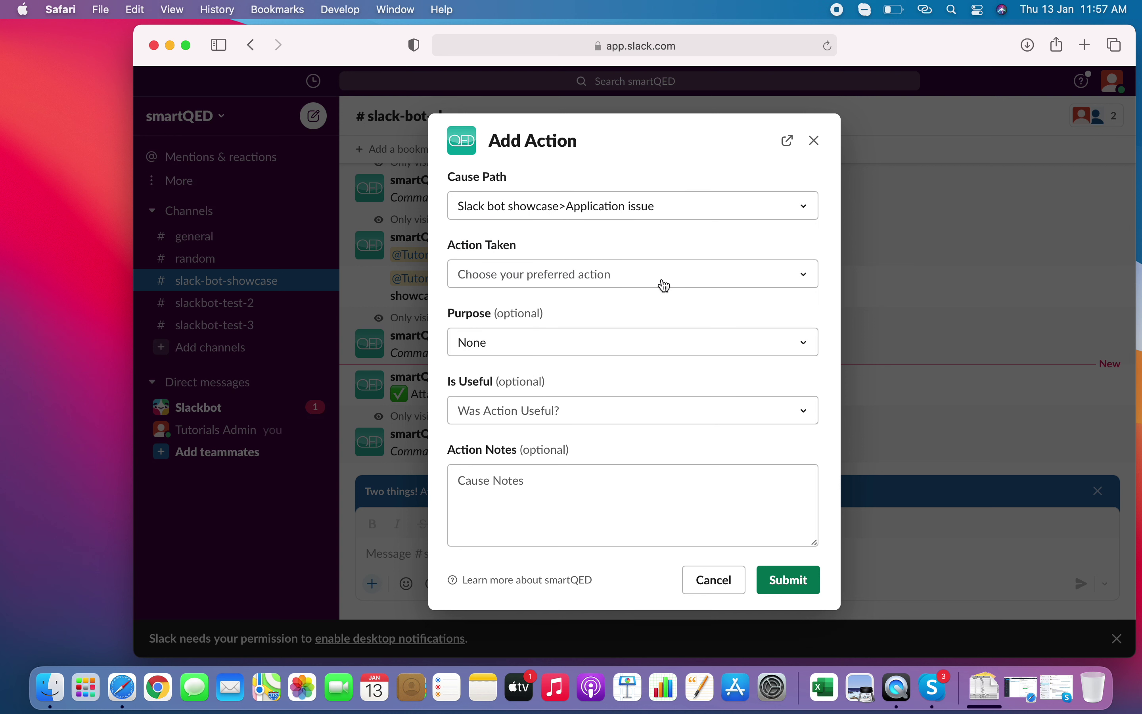
click(807, 277)
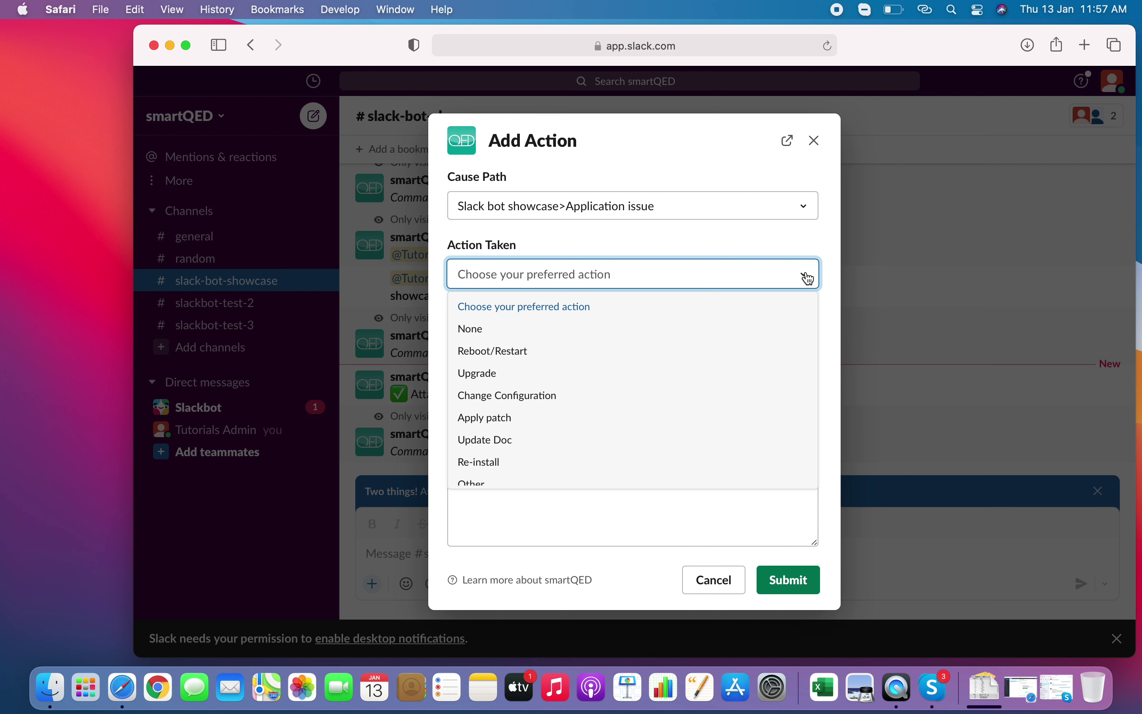
click(552, 425)
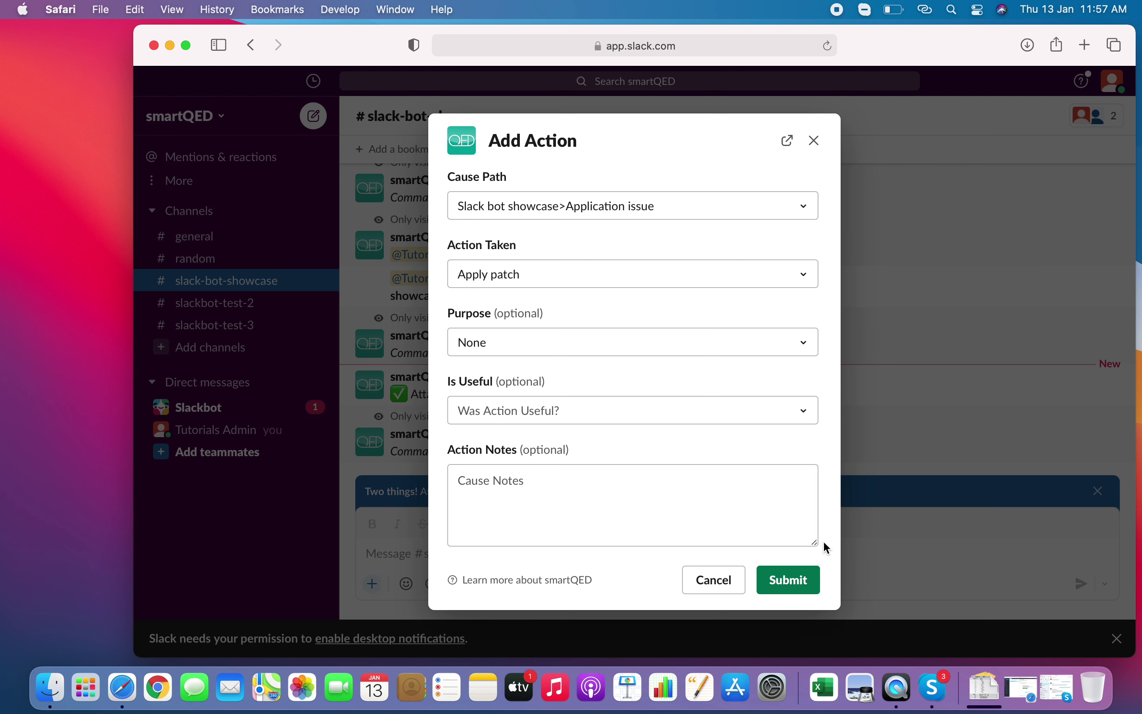
click(799, 590)
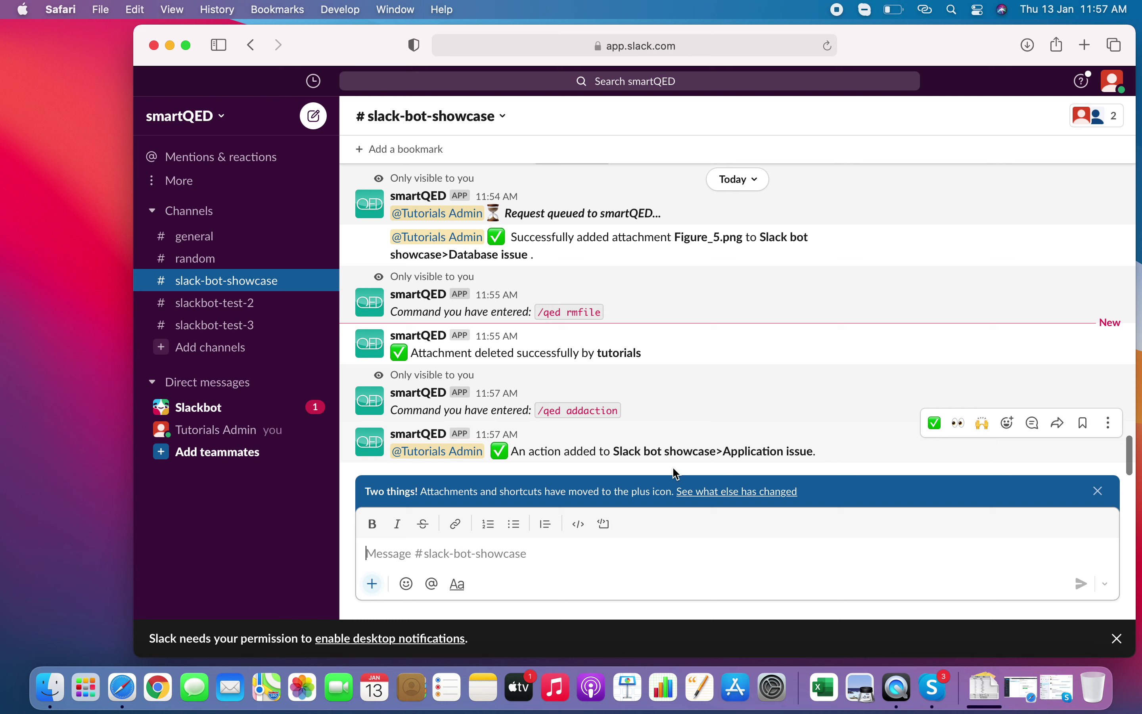
- Focus the message box to begin a new smartQED command
click(373, 584)
- Send /qed editaction and pick the Slack bot showcase>Application issue cause
text(qed)
key(Return)
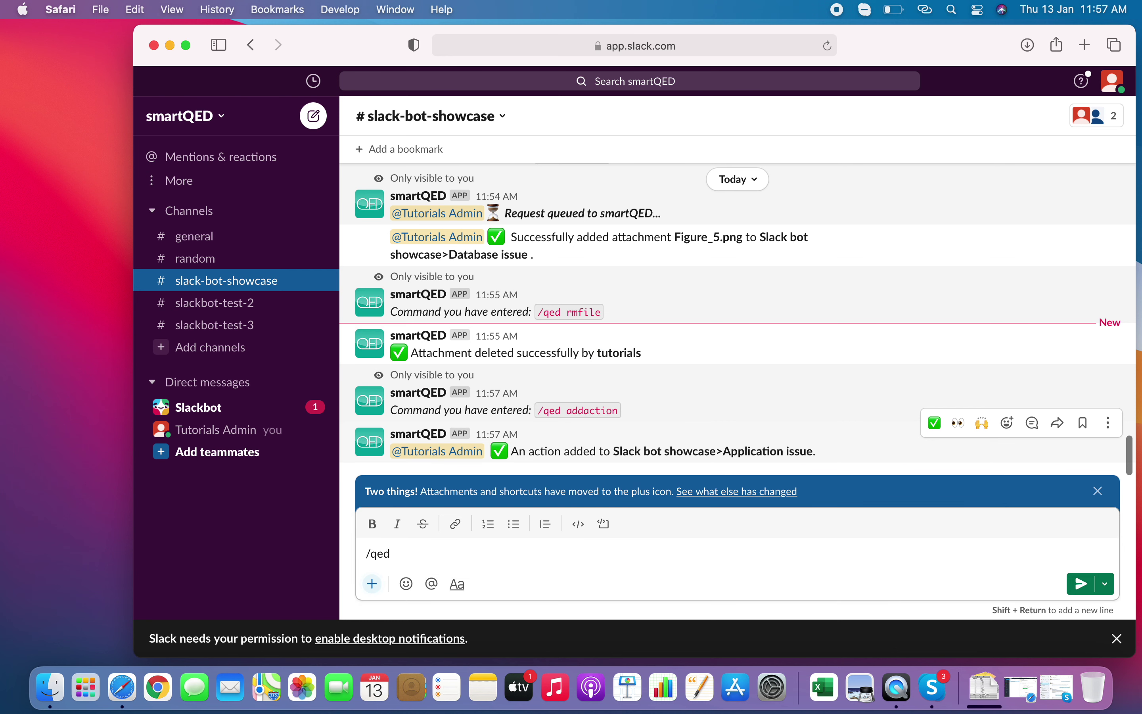
text(edit)
text(action)
key(Return)
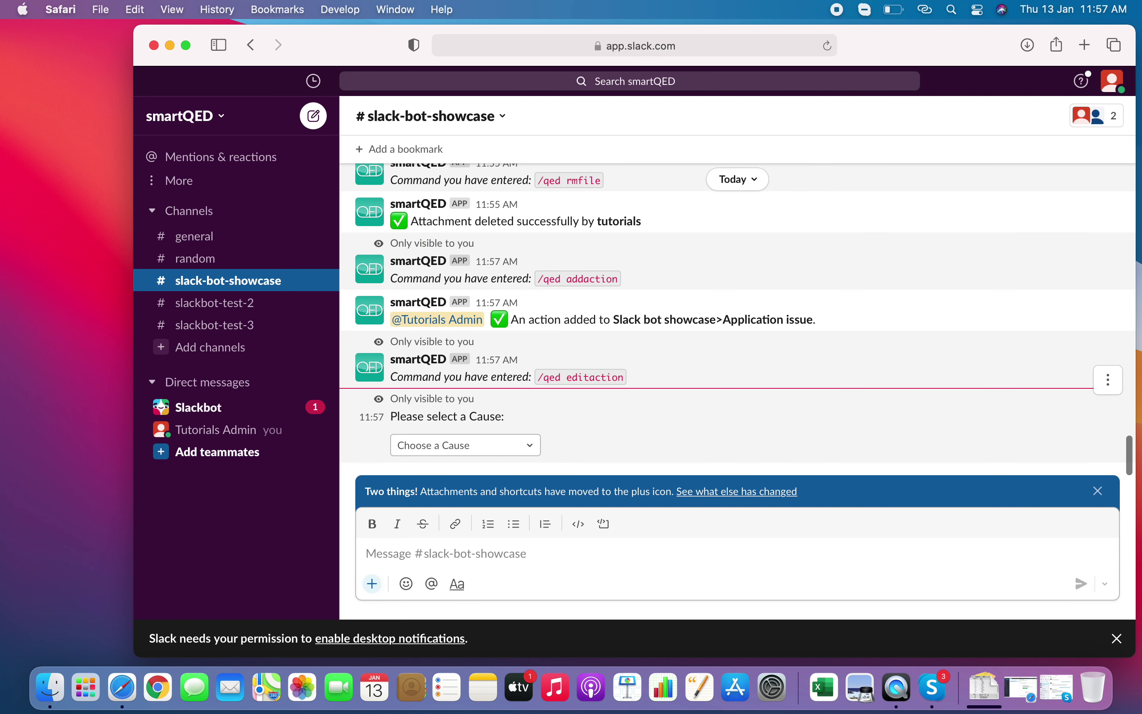
click(529, 447)
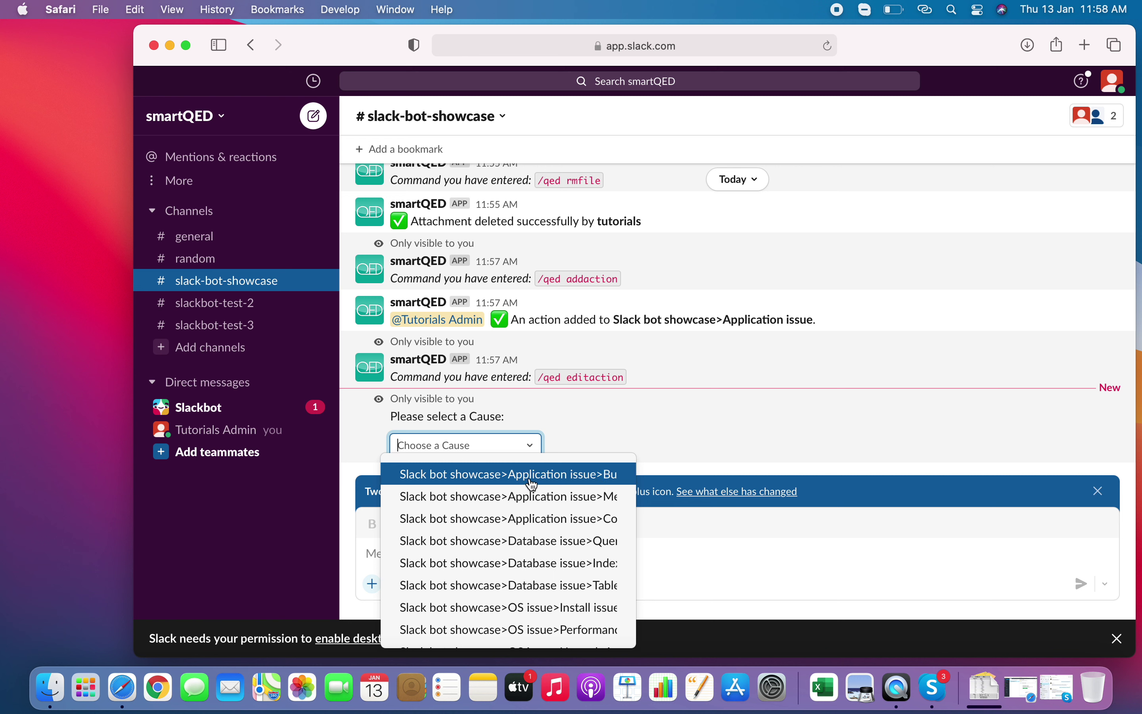
scroll(524, 609, down, 3)
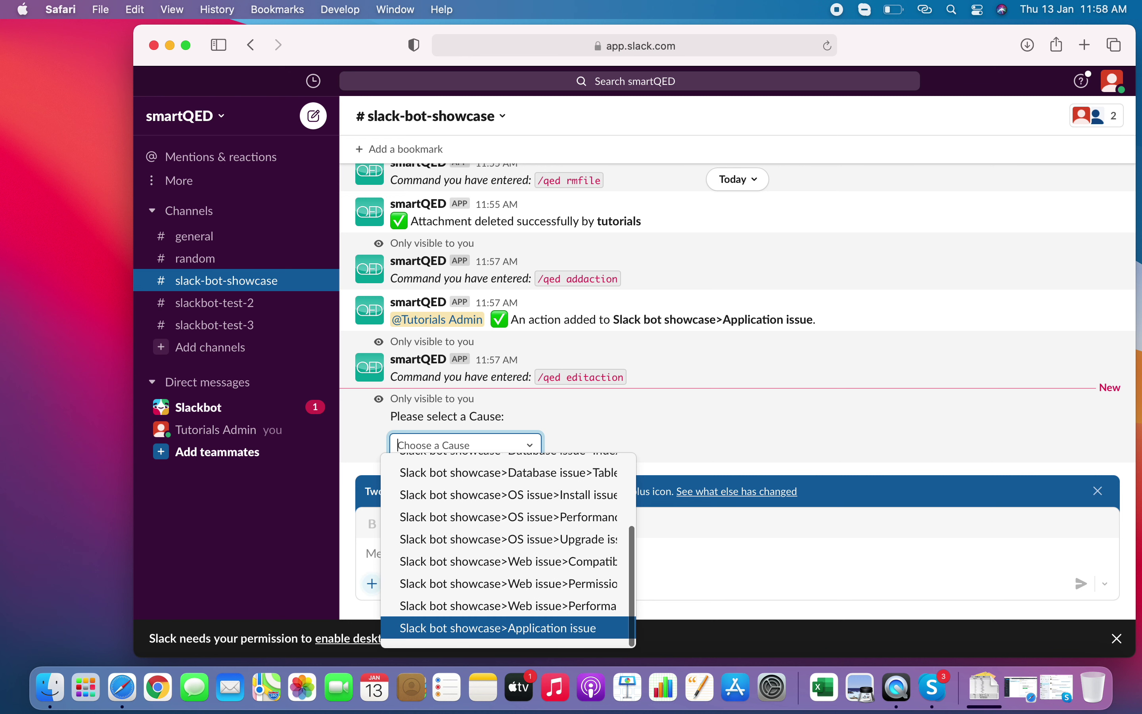
click(529, 632)
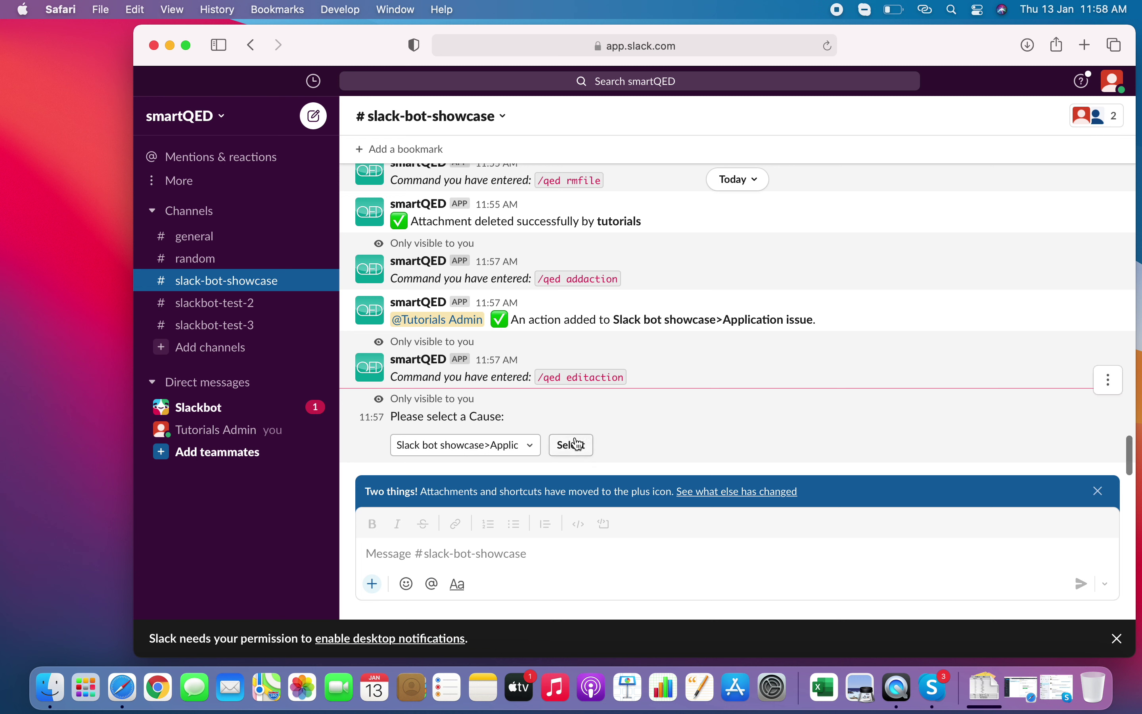
- Confirm the cause and open the Edit Action form for 'Apply patch : 2022-01-13'
click(573, 446)
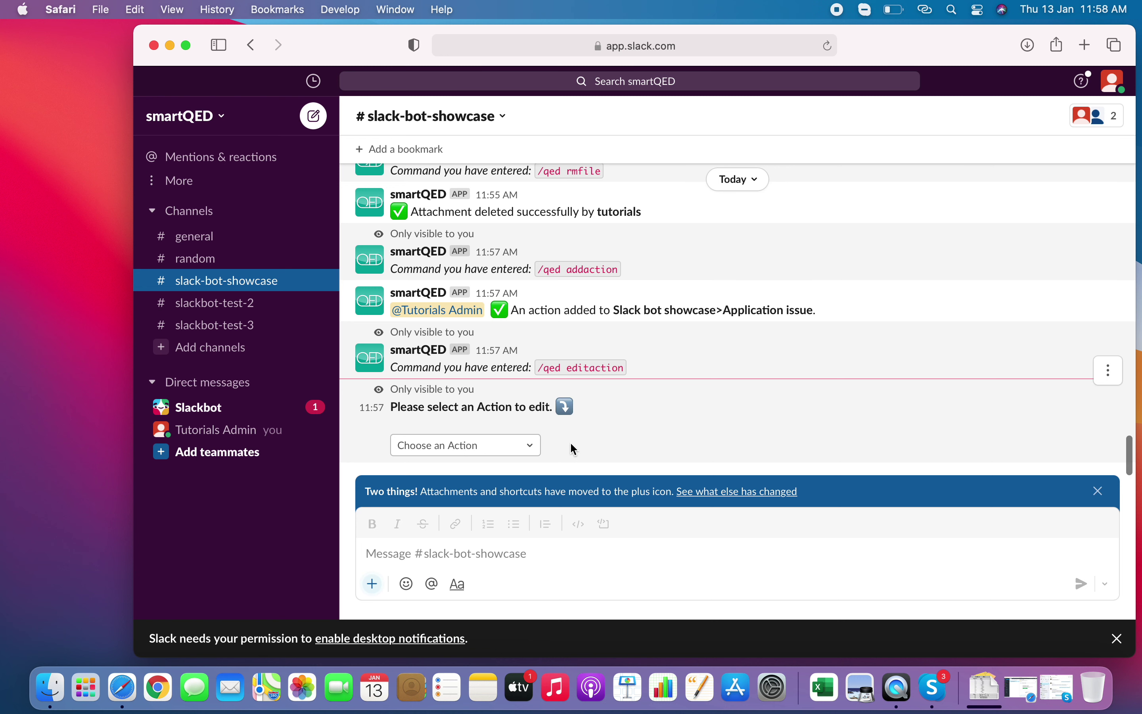
click(531, 451)
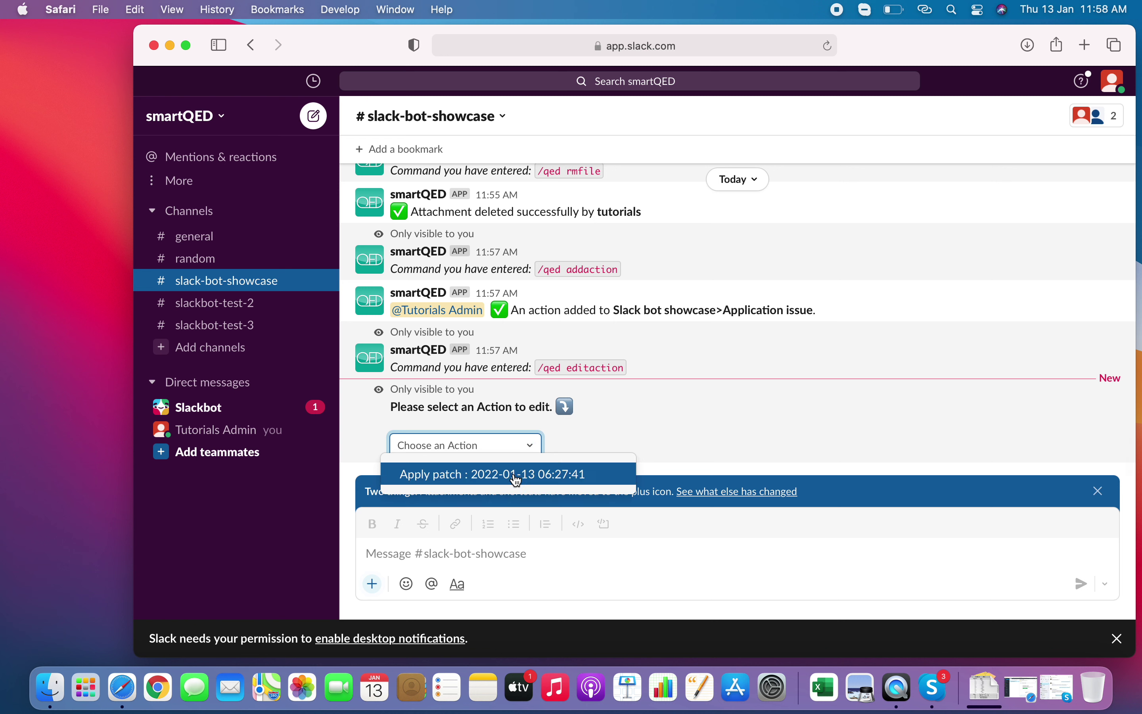
click(516, 475)
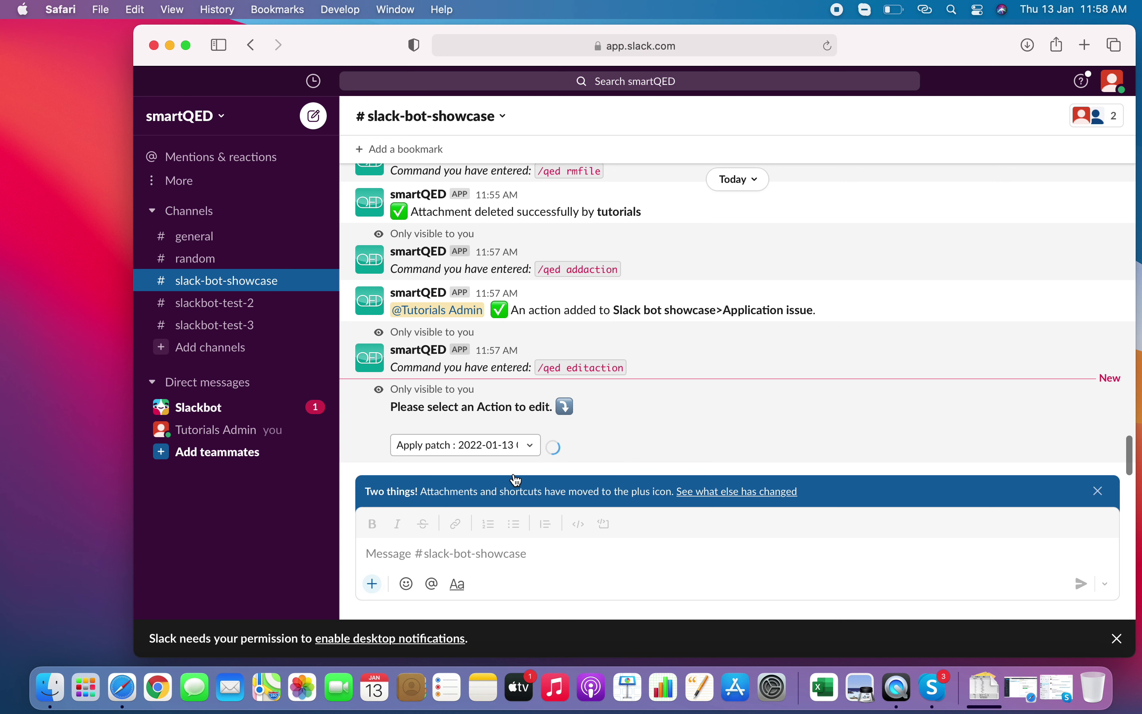
click(583, 443)
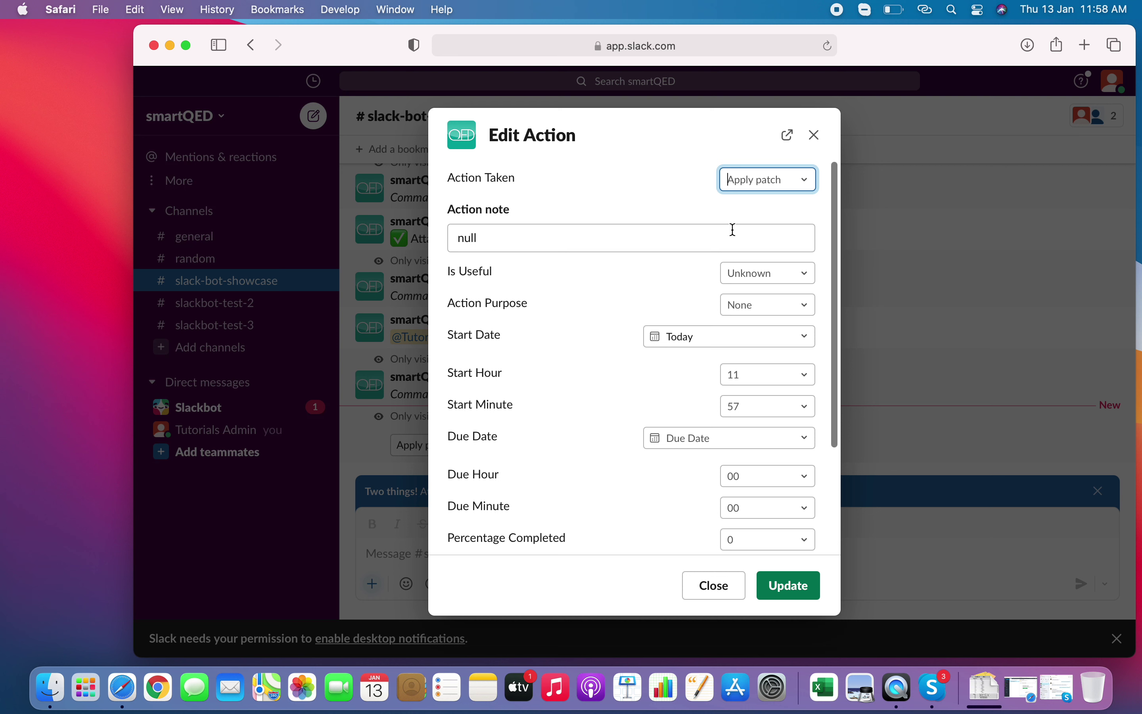
- Change the note to 'taking some action', set Is Useful Yes and purpose Permanent Workaround
click(708, 238)
key(BackSpace)
key(BackSpace)
key(BackSpace)
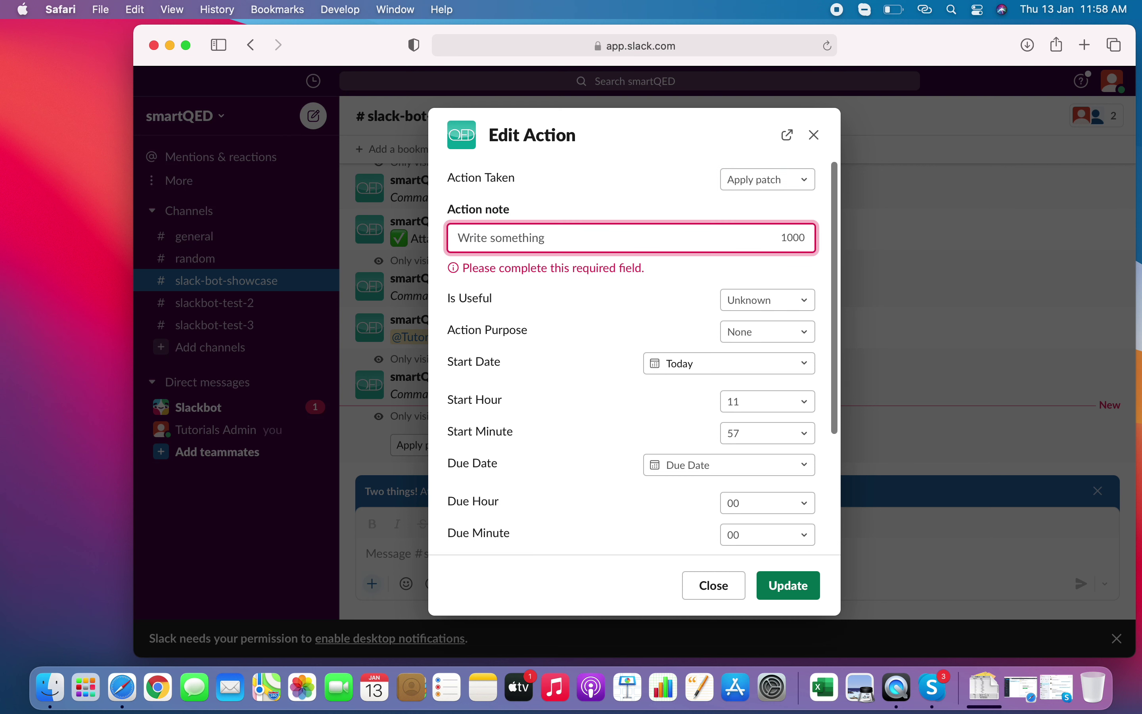
text(taking some action)
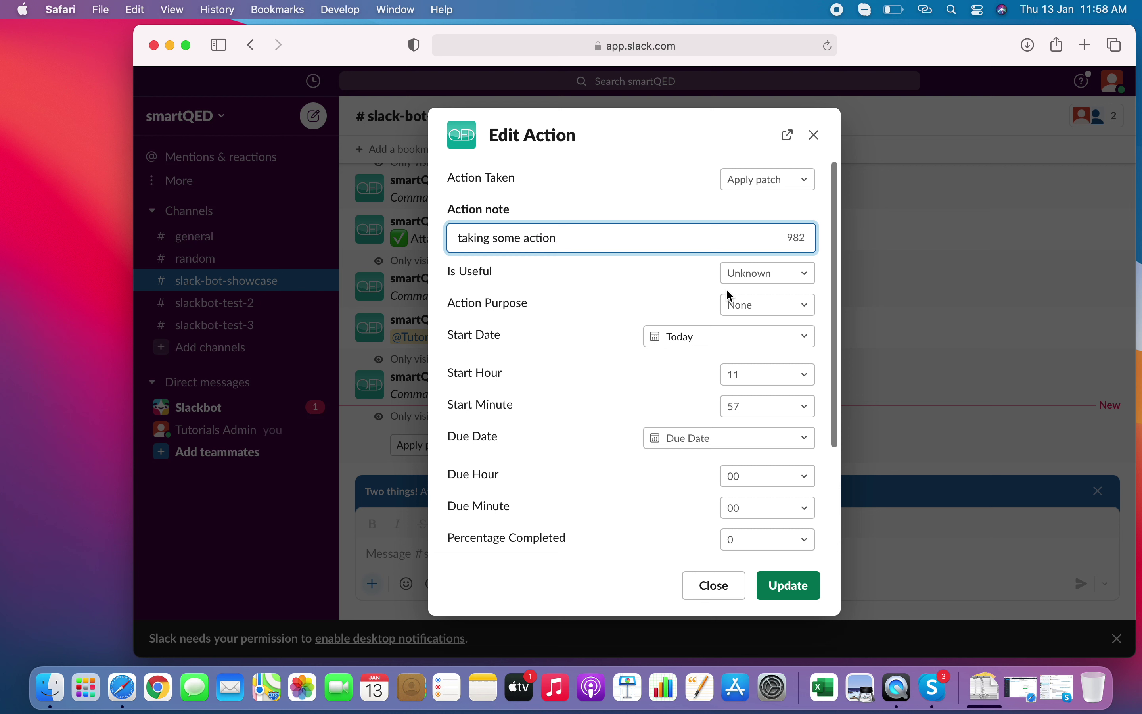
click(808, 277)
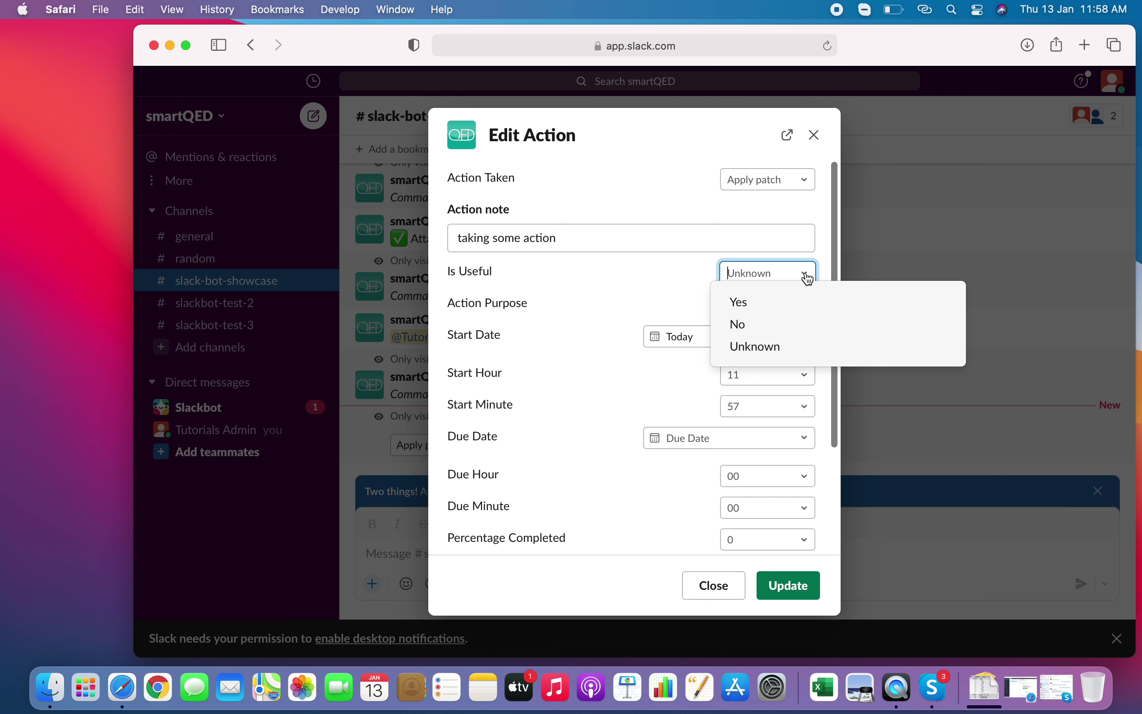
click(743, 302)
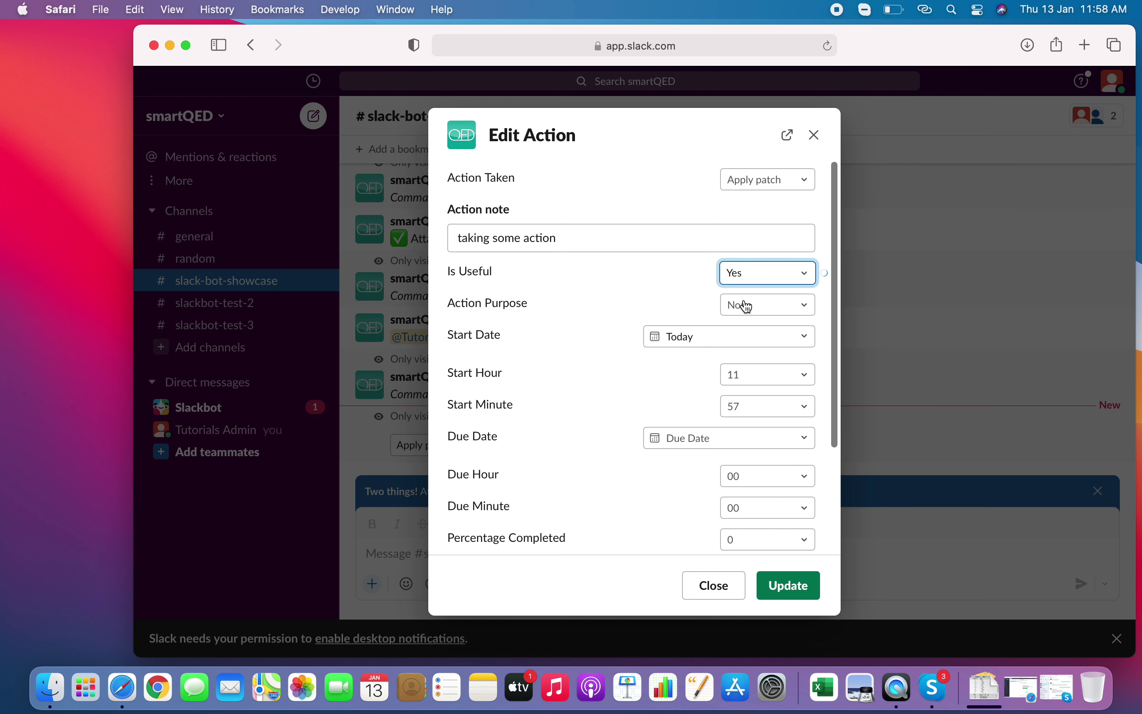
click(807, 311)
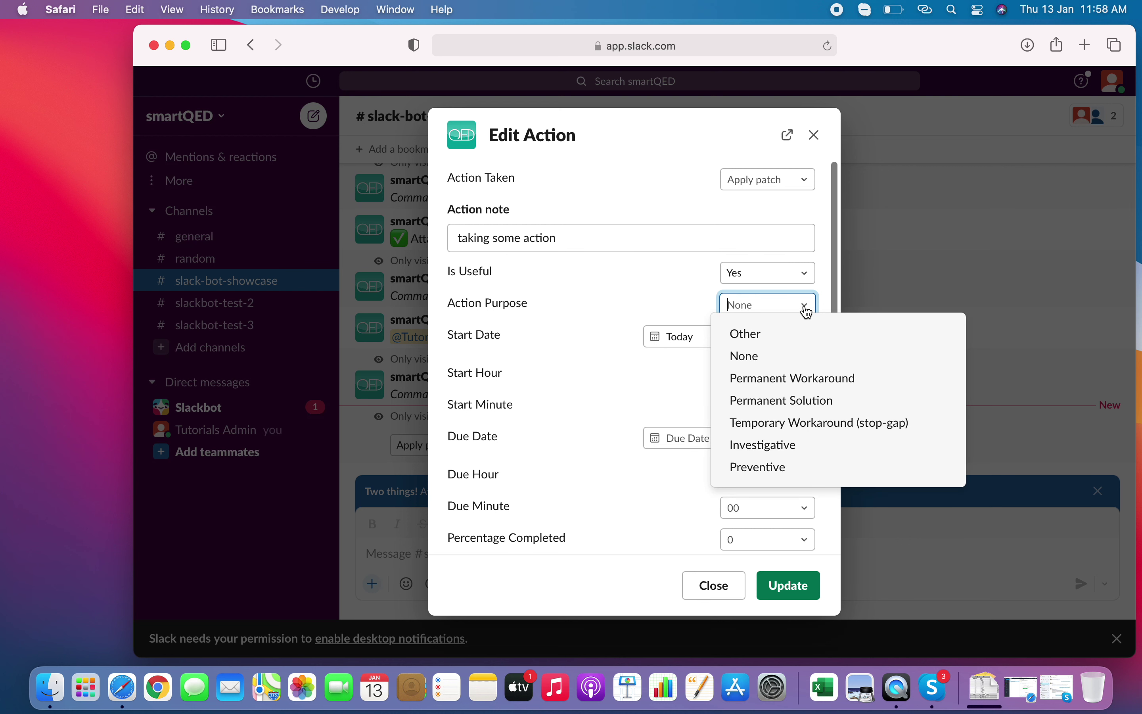
click(805, 380)
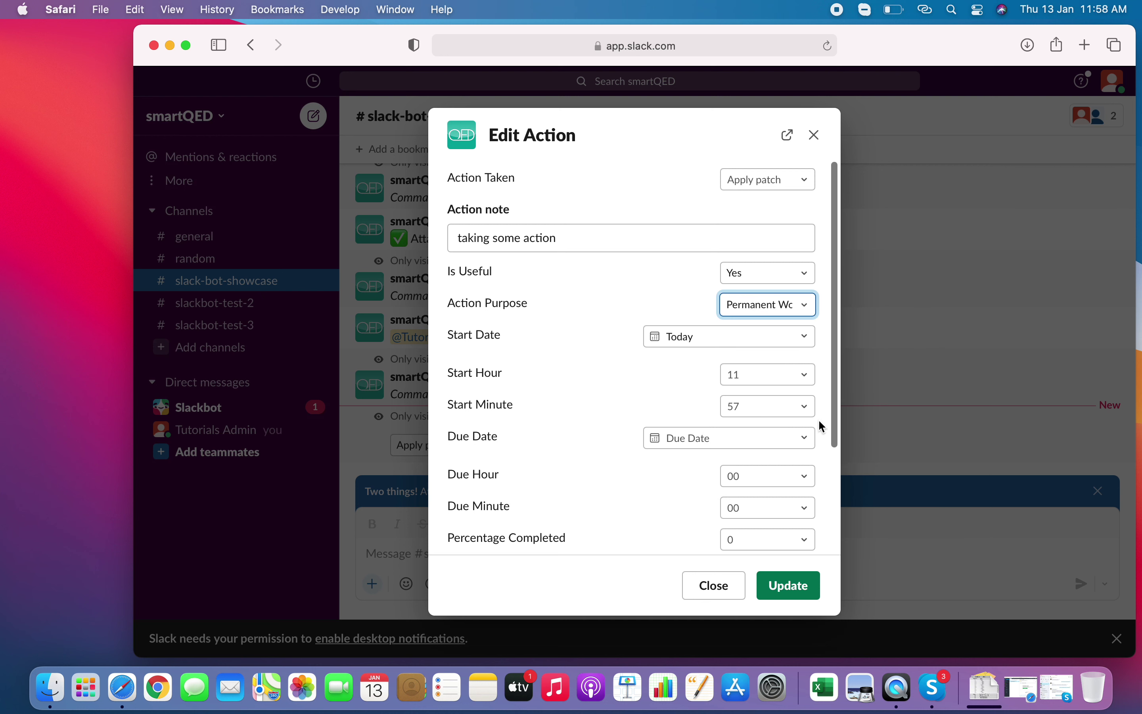
- Set the due date to 01/17/2022 and save the updated action
click(809, 444)
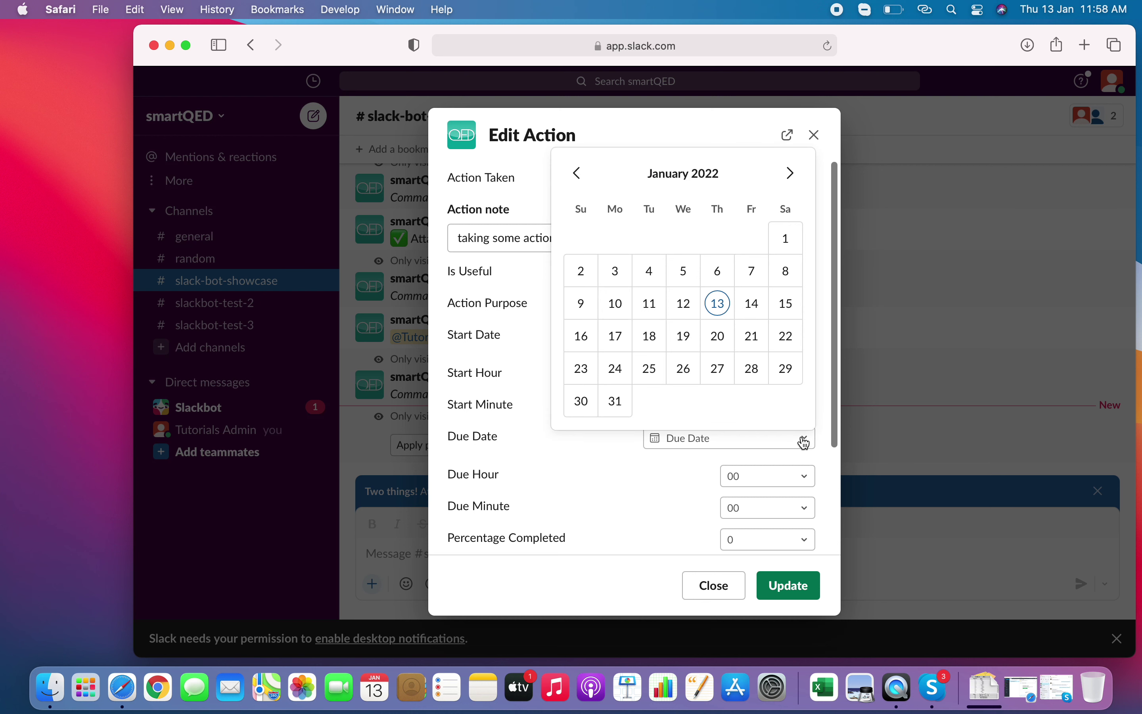
click(617, 336)
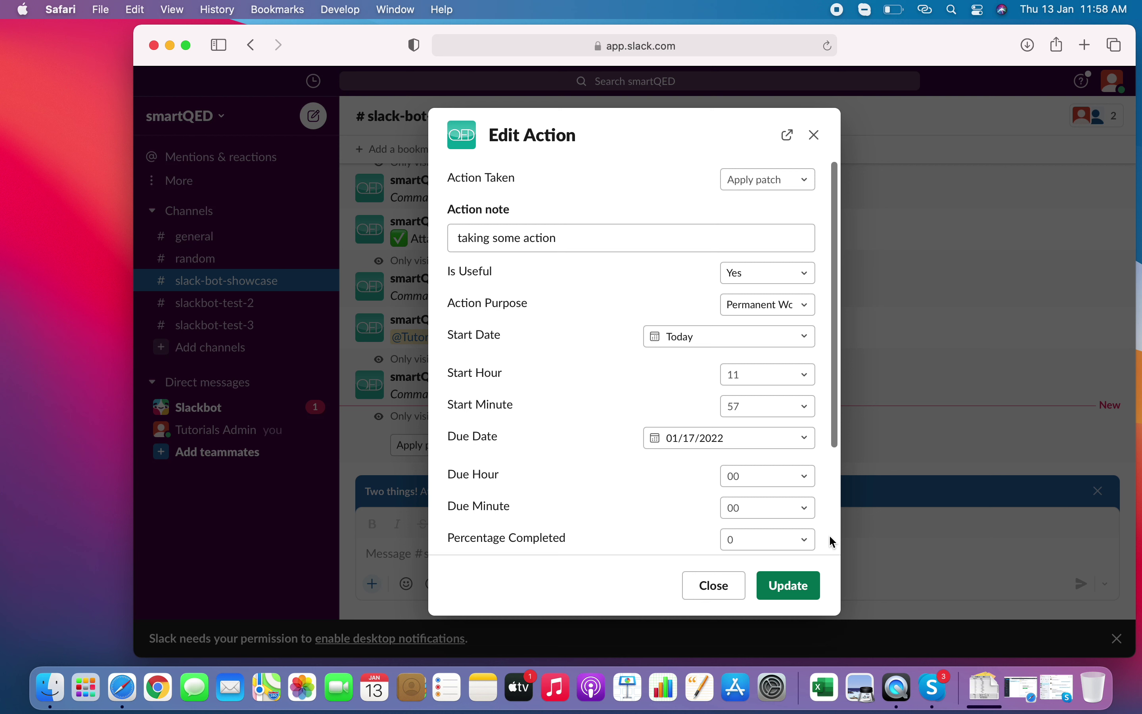
click(797, 590)
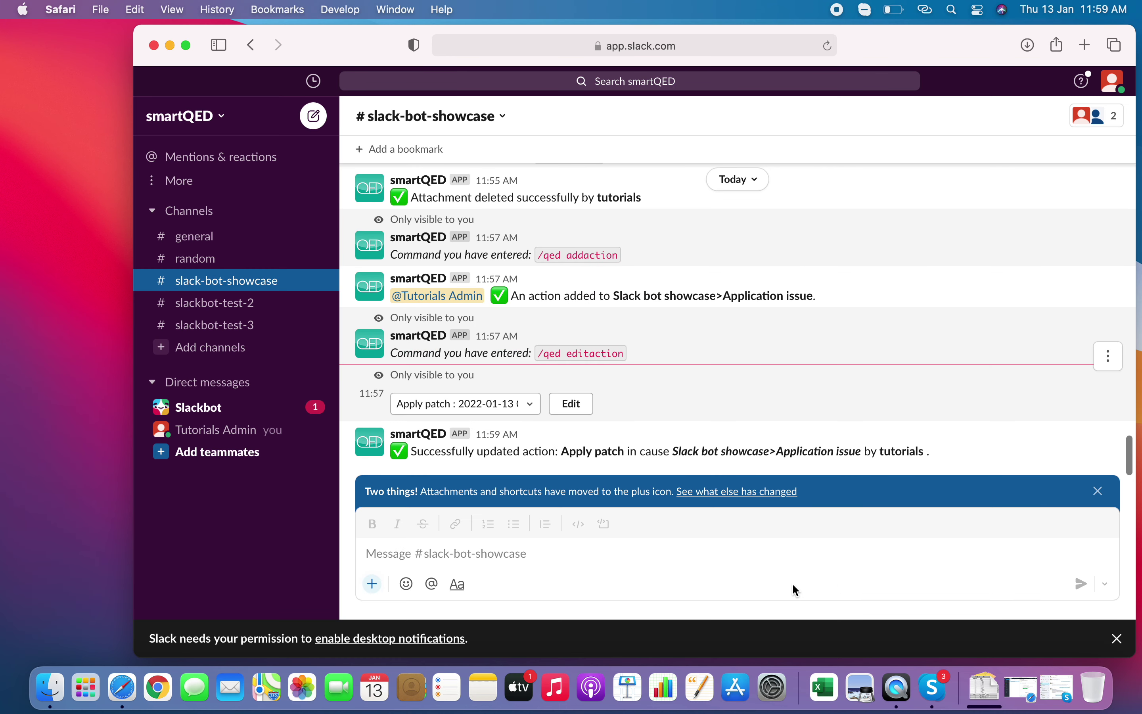
- Send /qed editaction and confirm the Slack bot showcase>Application issue cause
click(727, 555)
text(/qed edit)
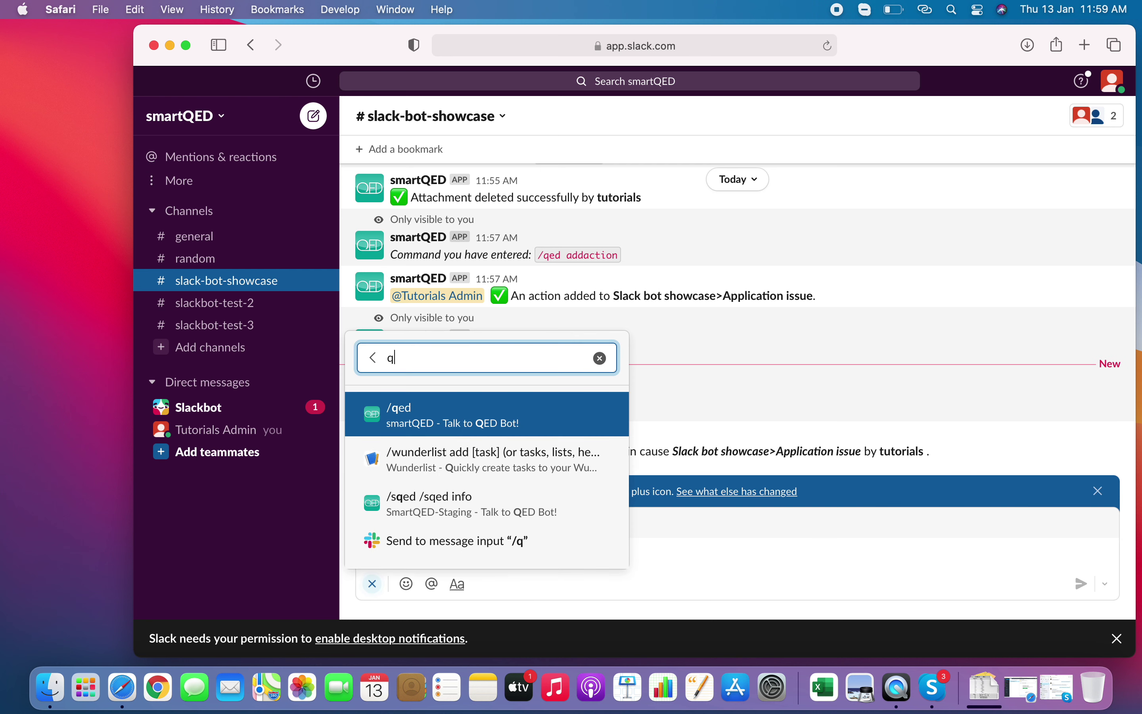
text(action)
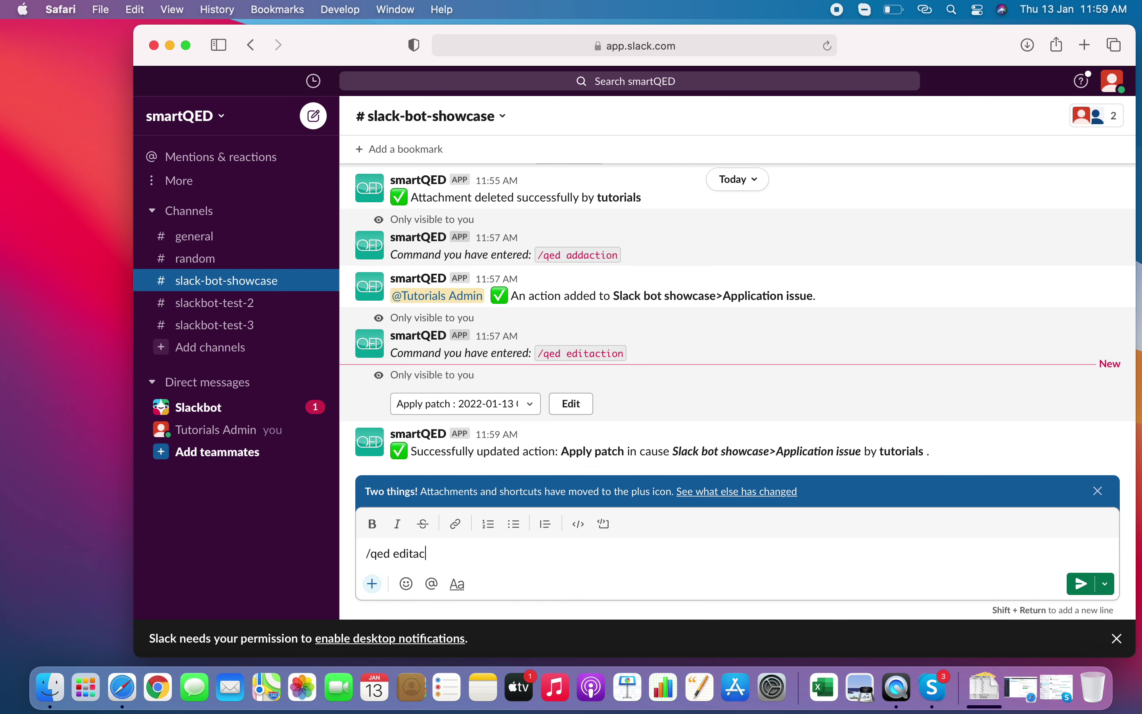
key(Return)
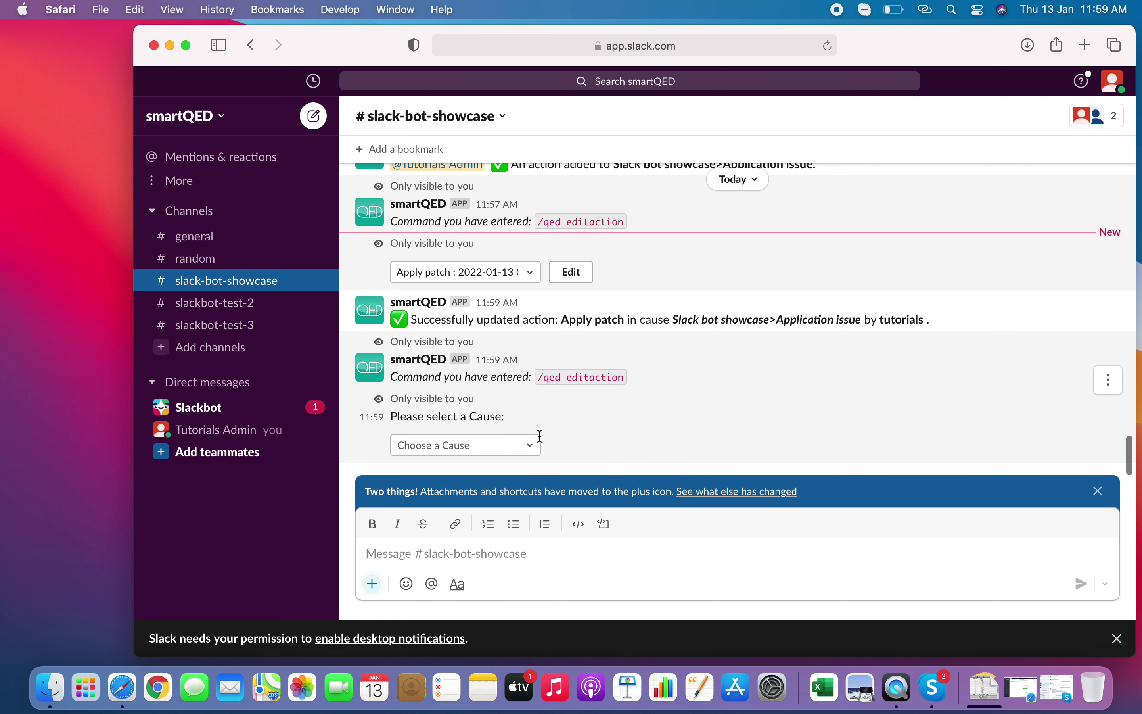
click(532, 446)
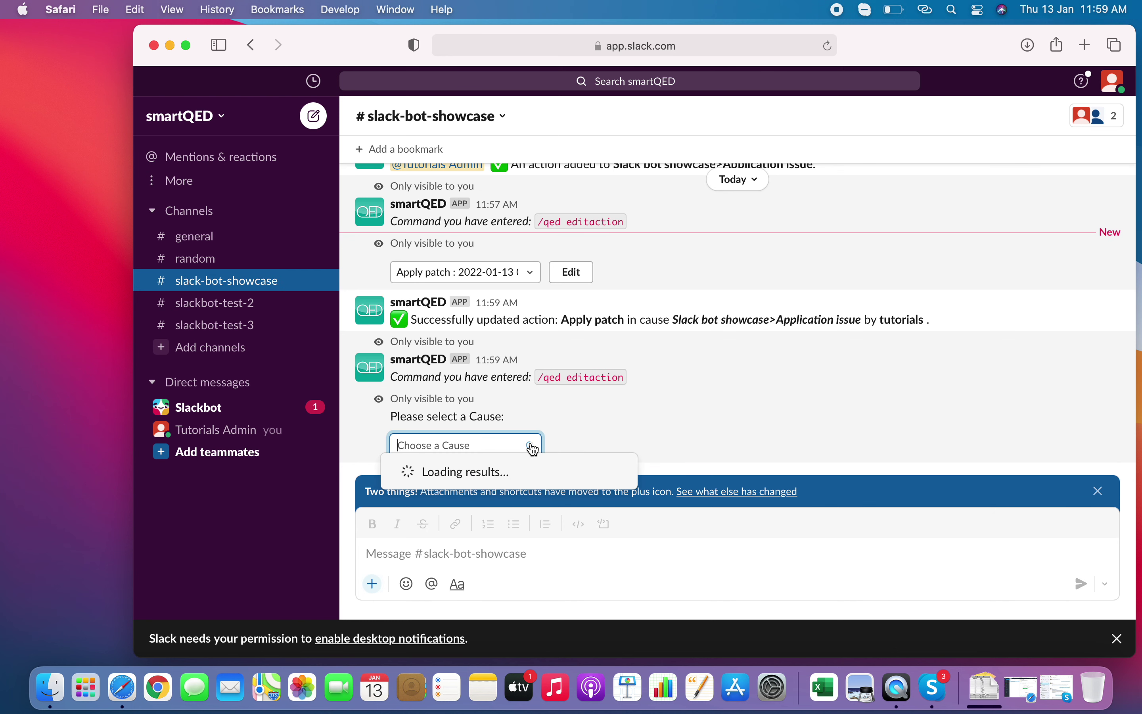
key(Up)
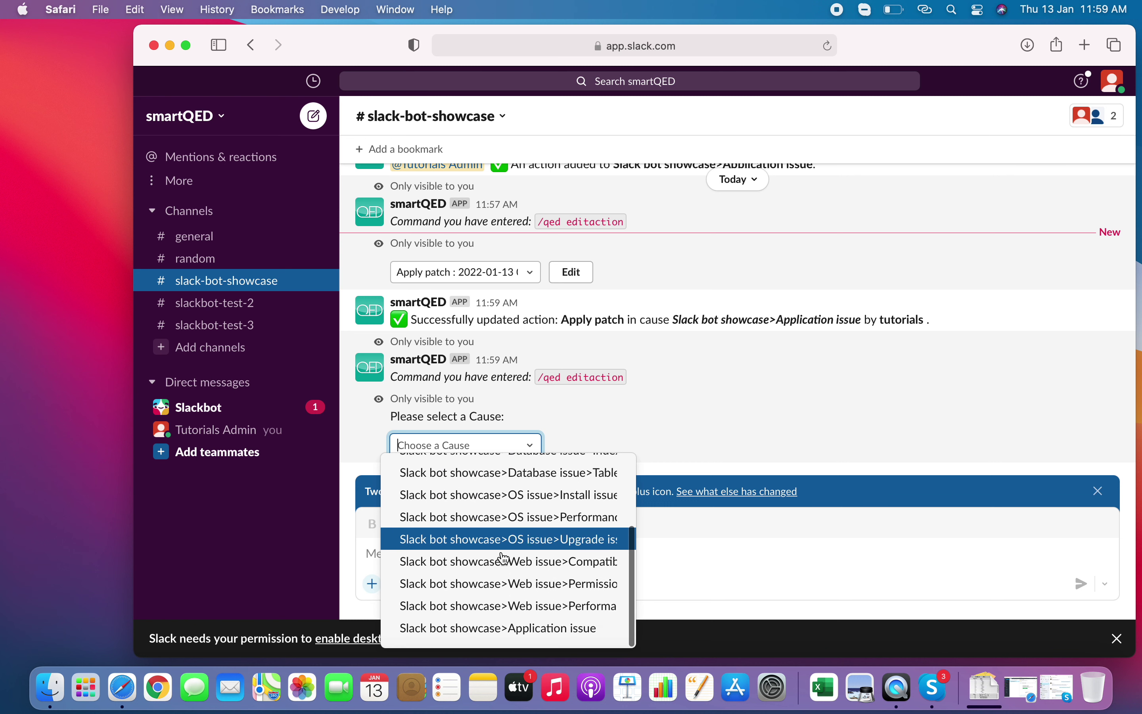
click(520, 629)
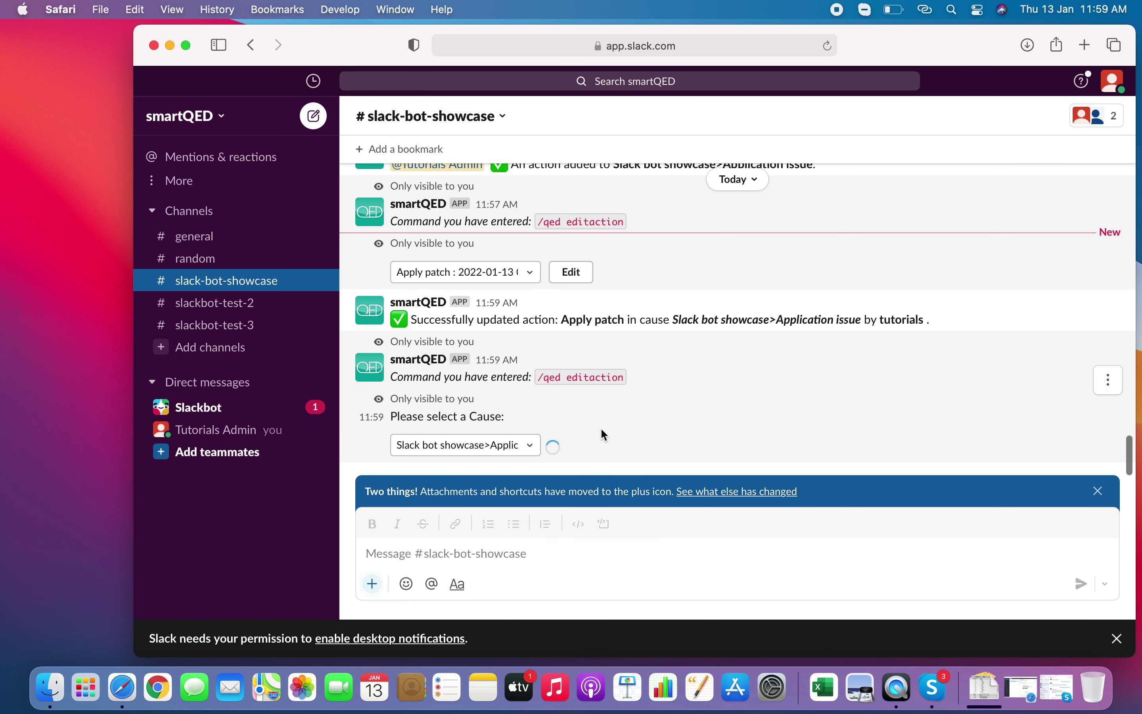
click(572, 447)
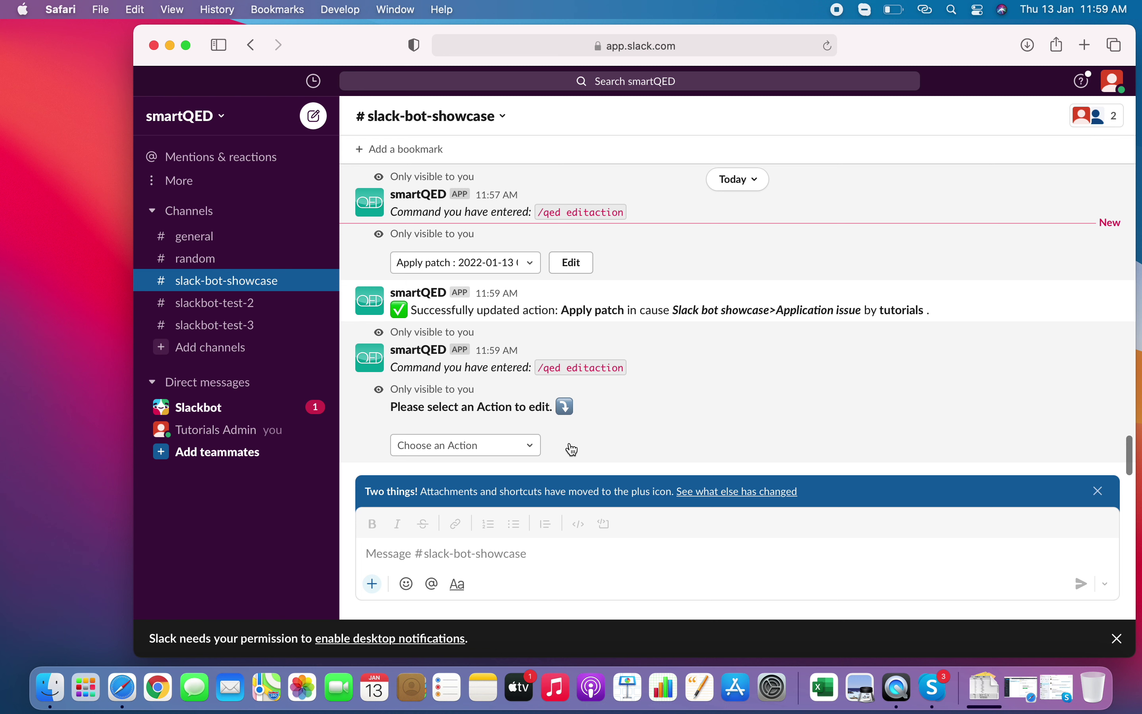
- Choose the Apply patch action and open its Edit Action form
click(532, 446)
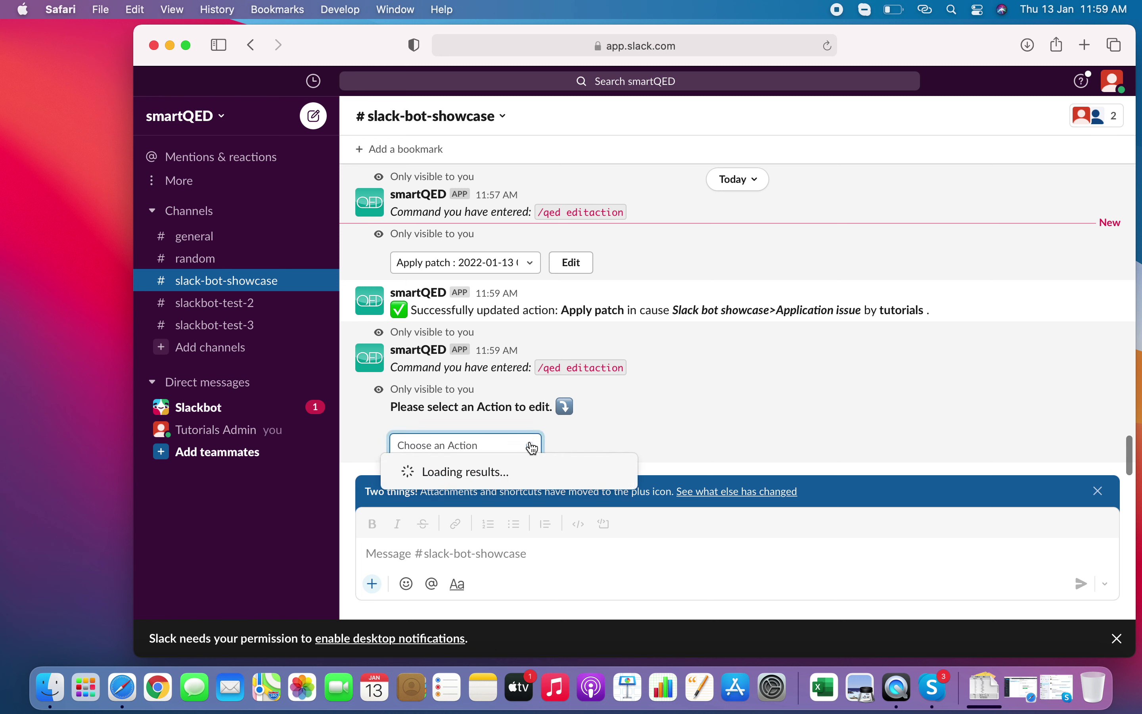
click(510, 476)
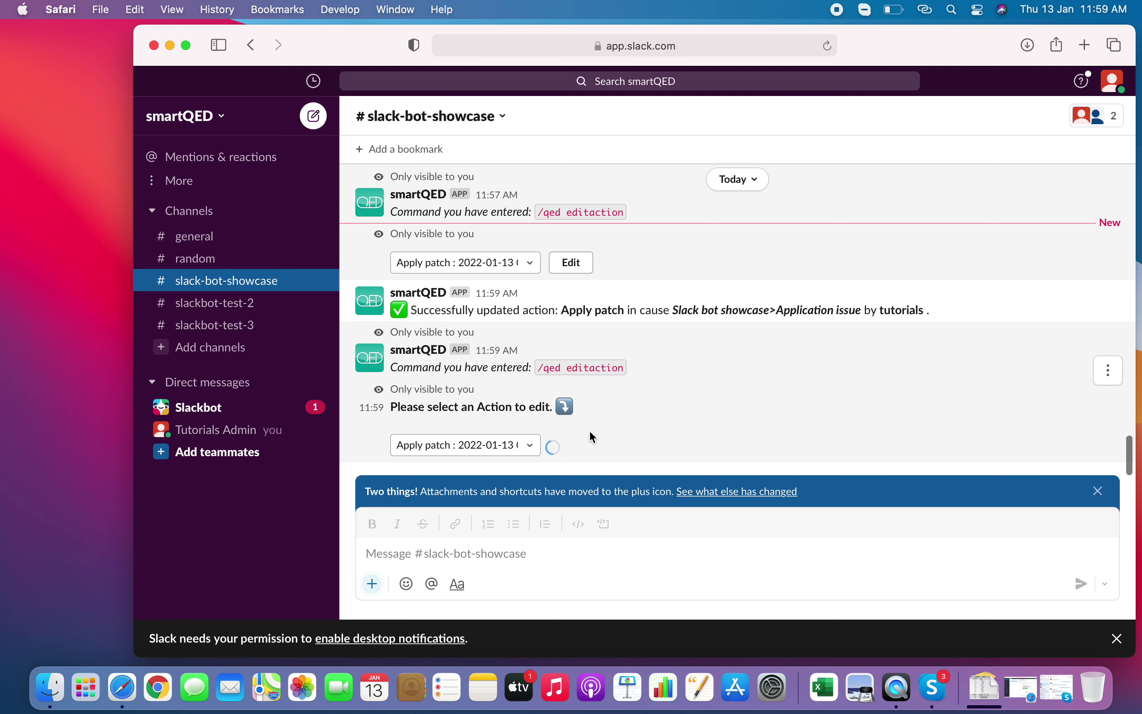
click(579, 448)
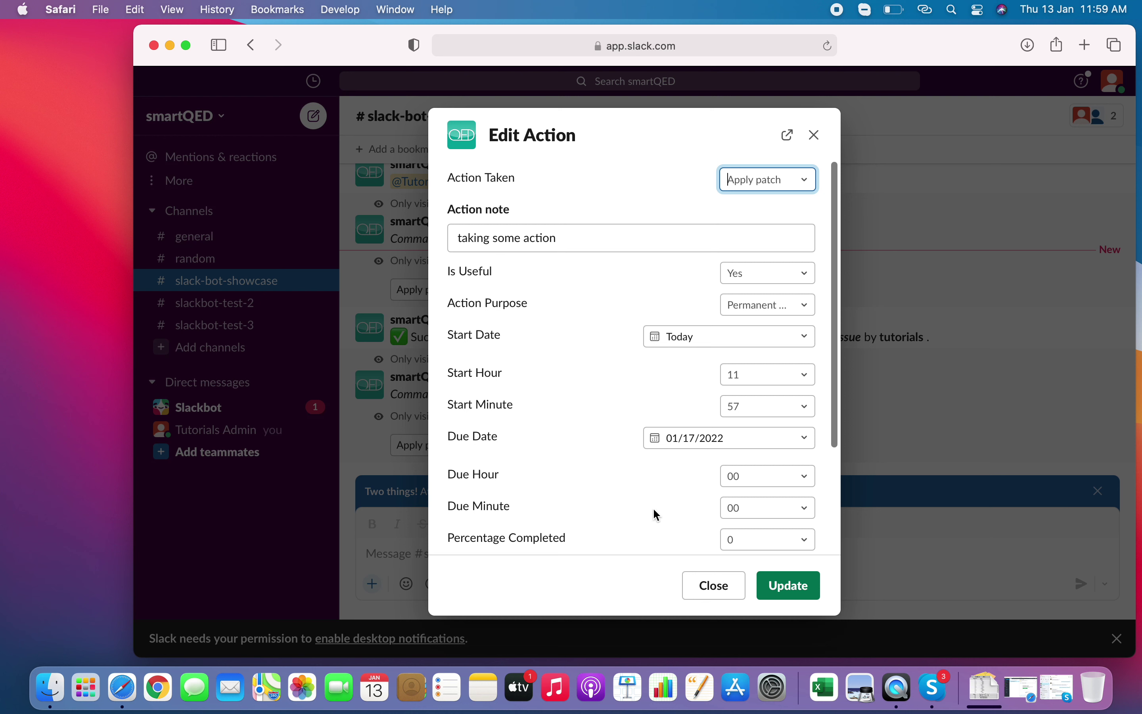
- Set Percentage Completed to 100 and End Date to 01/14/2022, then save the action
click(809, 544)
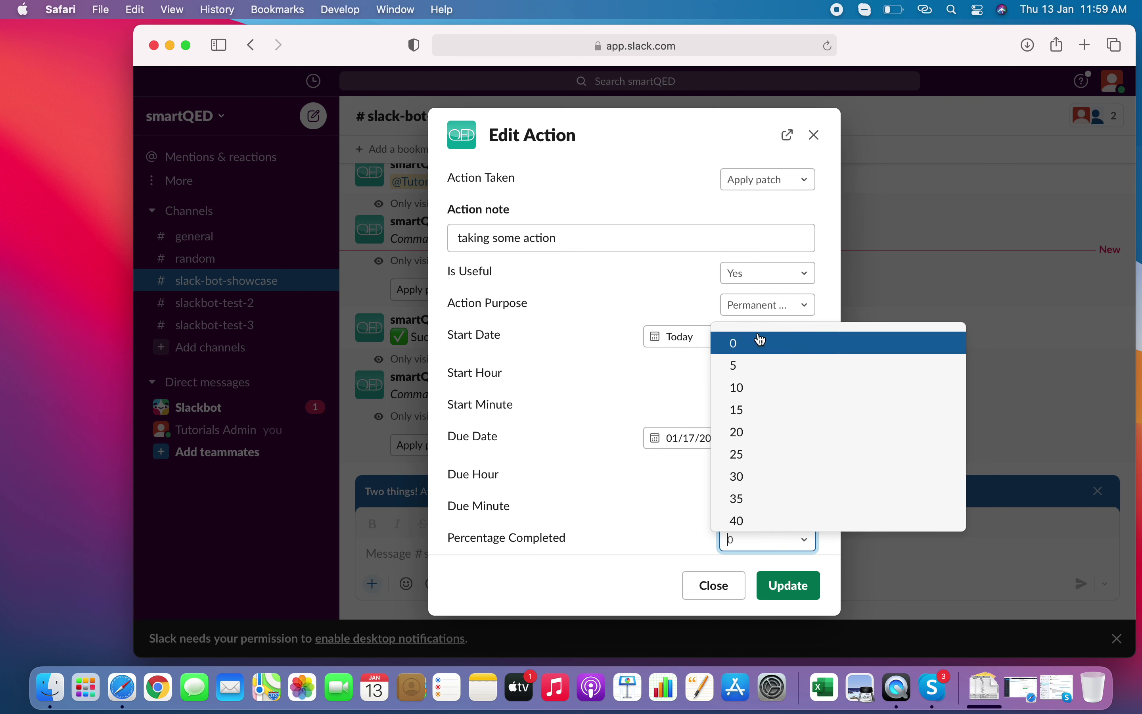
key(Up)
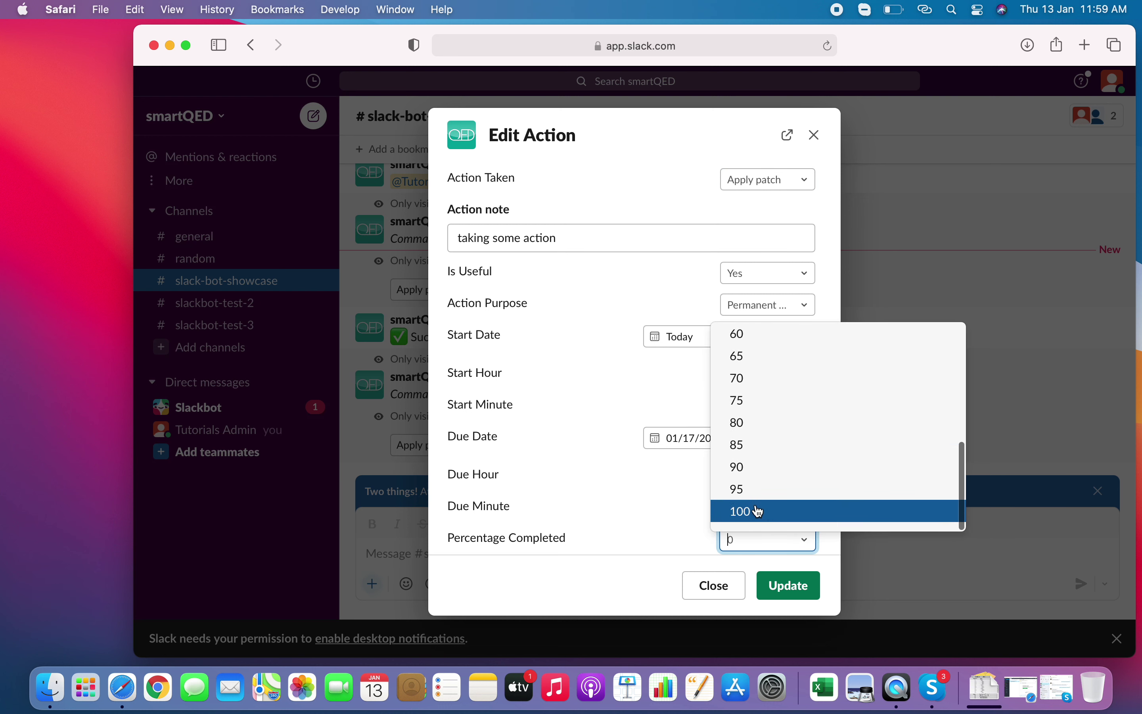
click(760, 511)
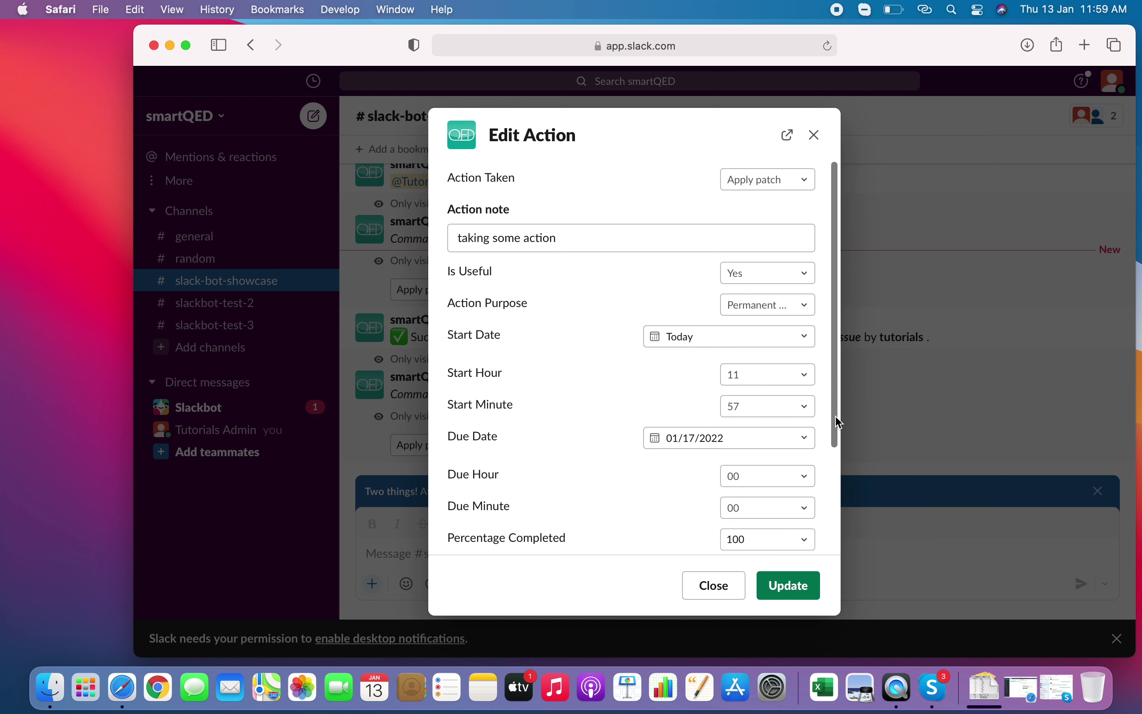
drag(836, 426, 838, 533)
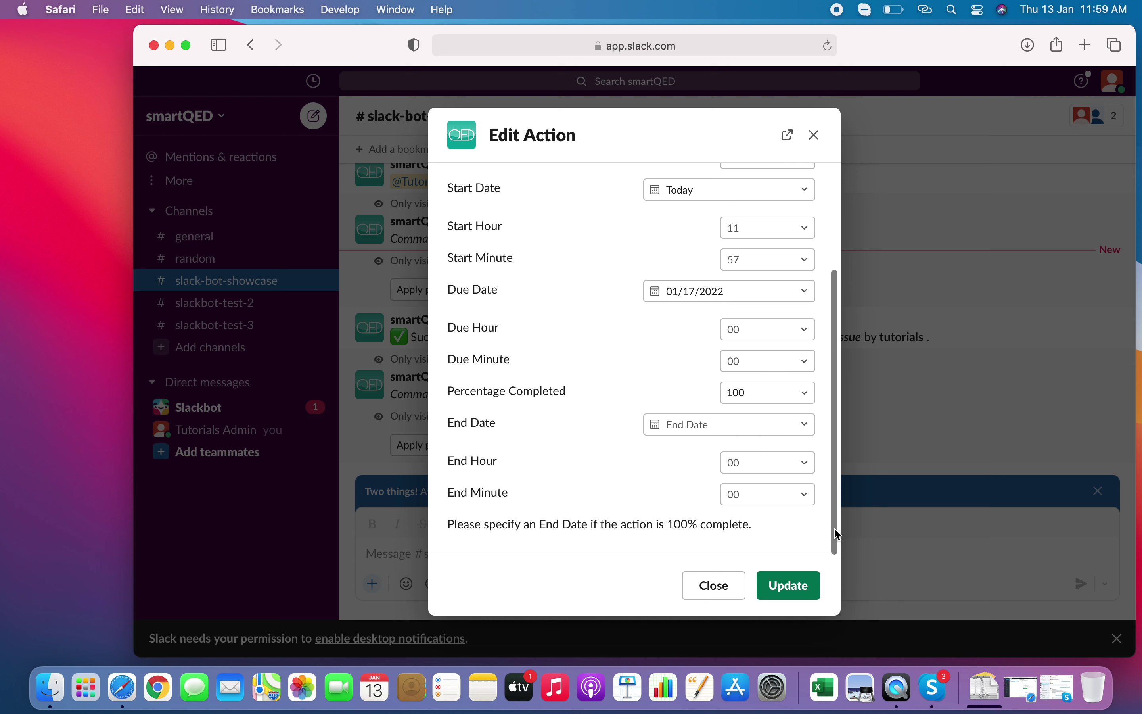
click(809, 430)
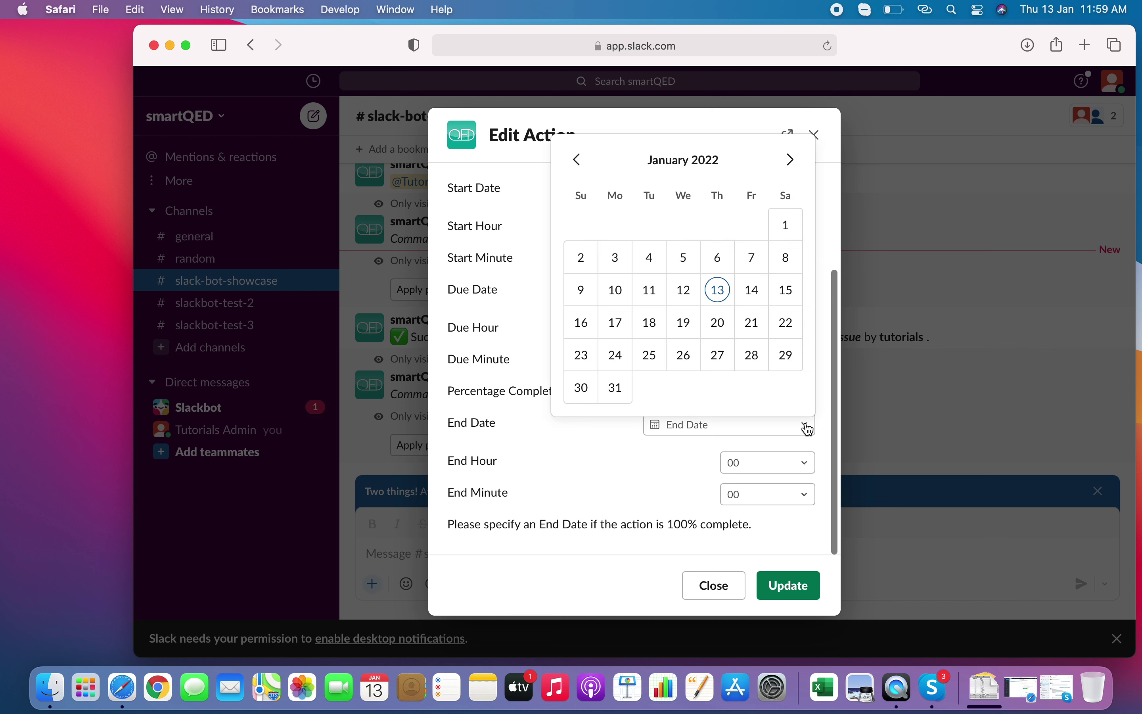
click(755, 292)
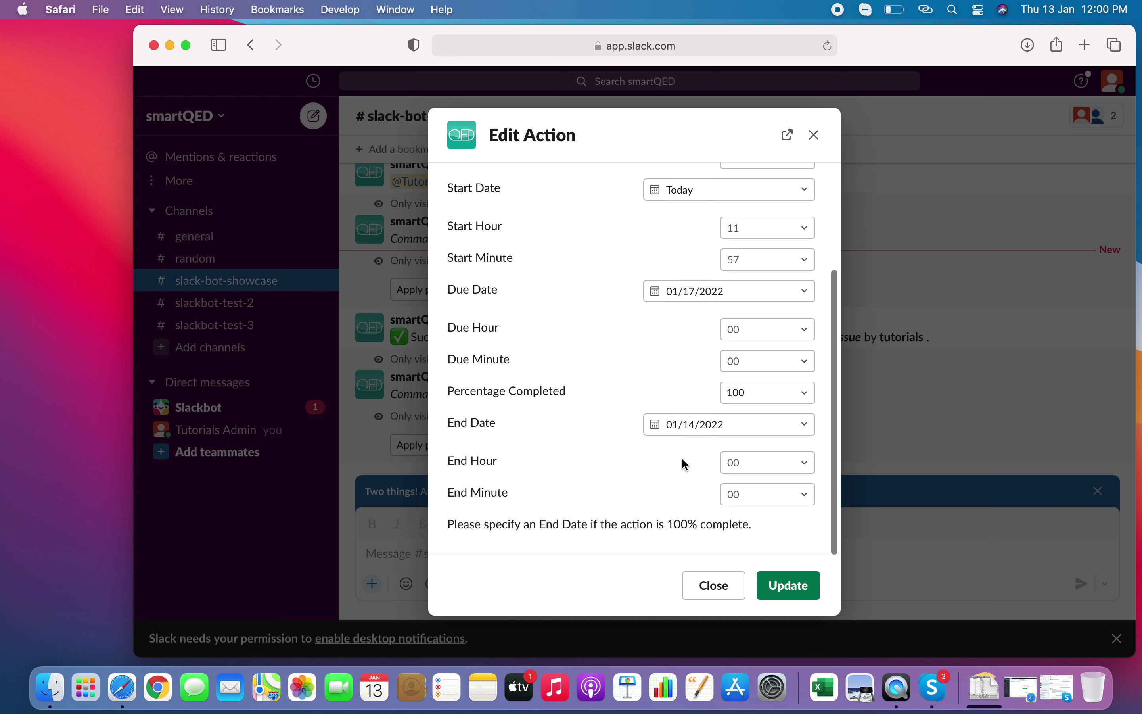
click(800, 588)
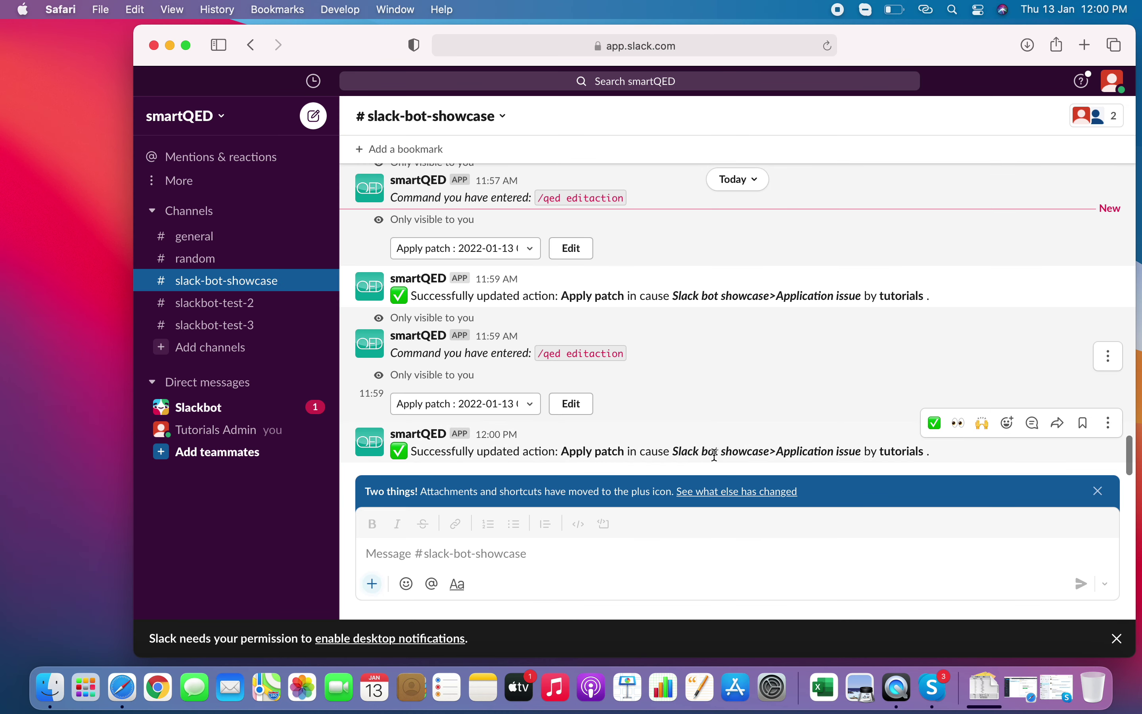
- Enter the /qed rmaction command in the message box
click(423, 555)
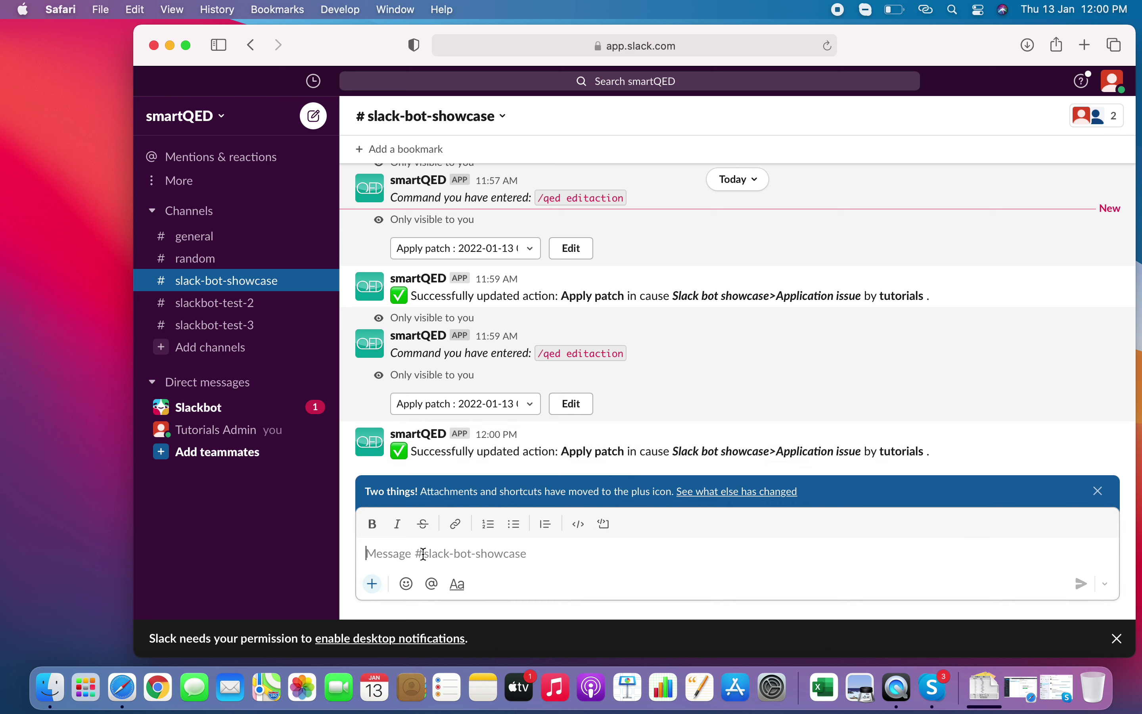
text(/qed)
key(Return)
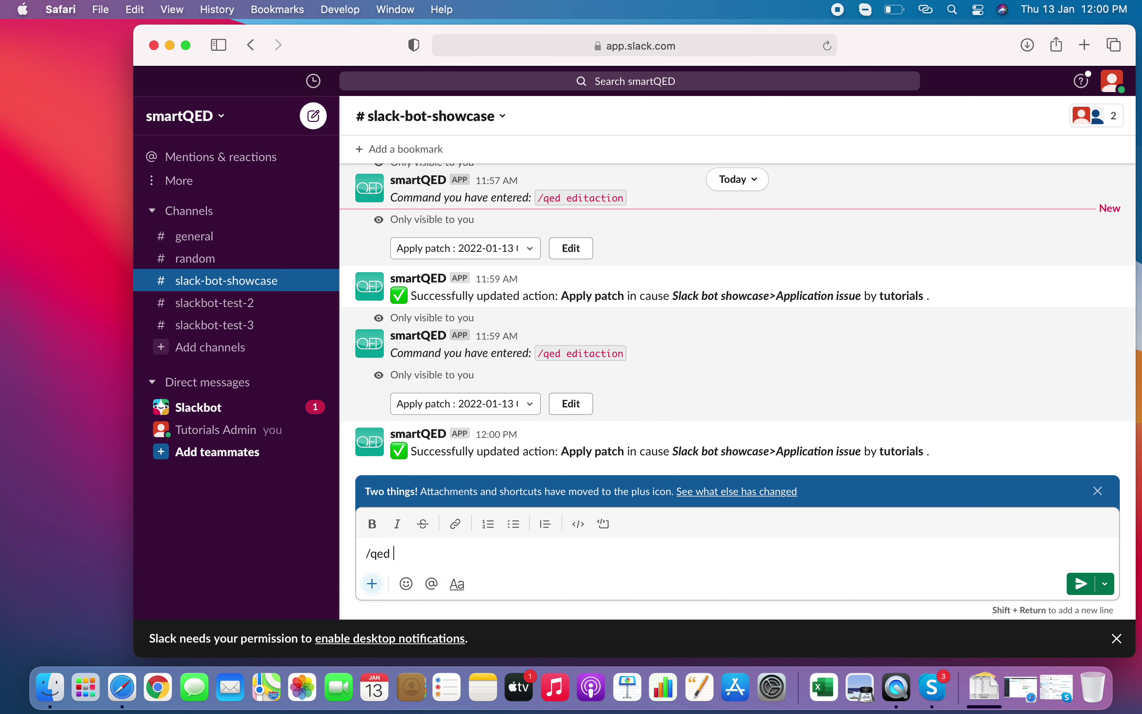
text(rmaction)
- Run /qed rmaction and delete the 'Update Doc : 2022-01-12' action under the Slack bot showcase>Database issue cause
key(Return)
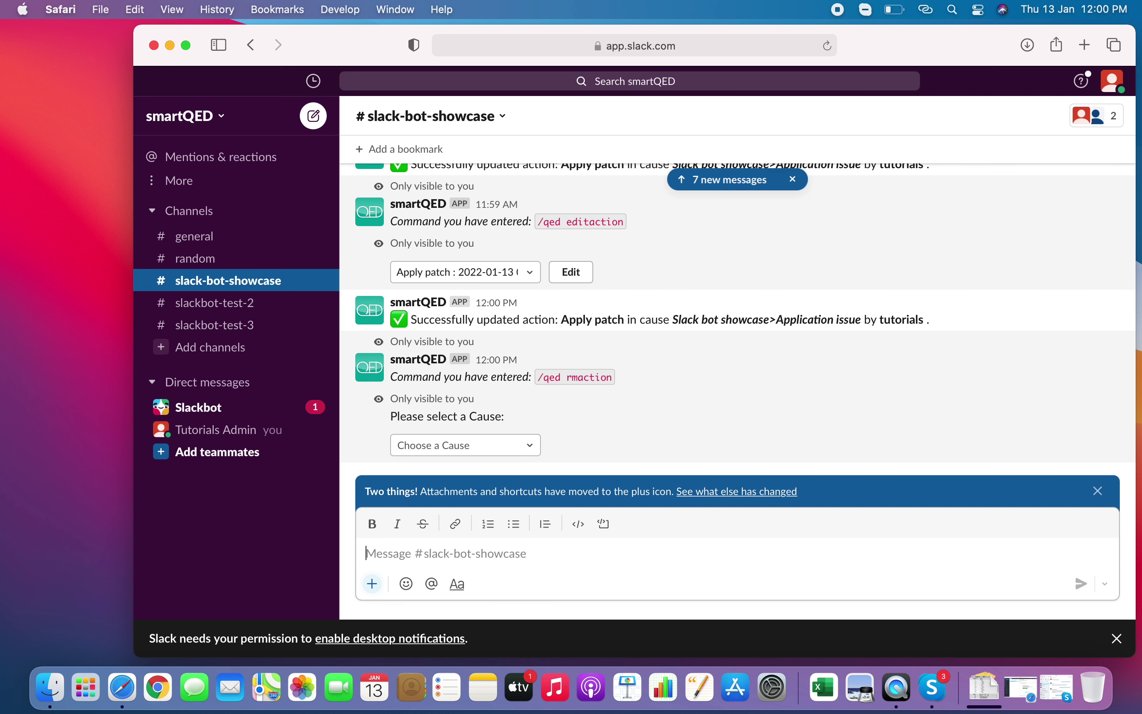
click(535, 449)
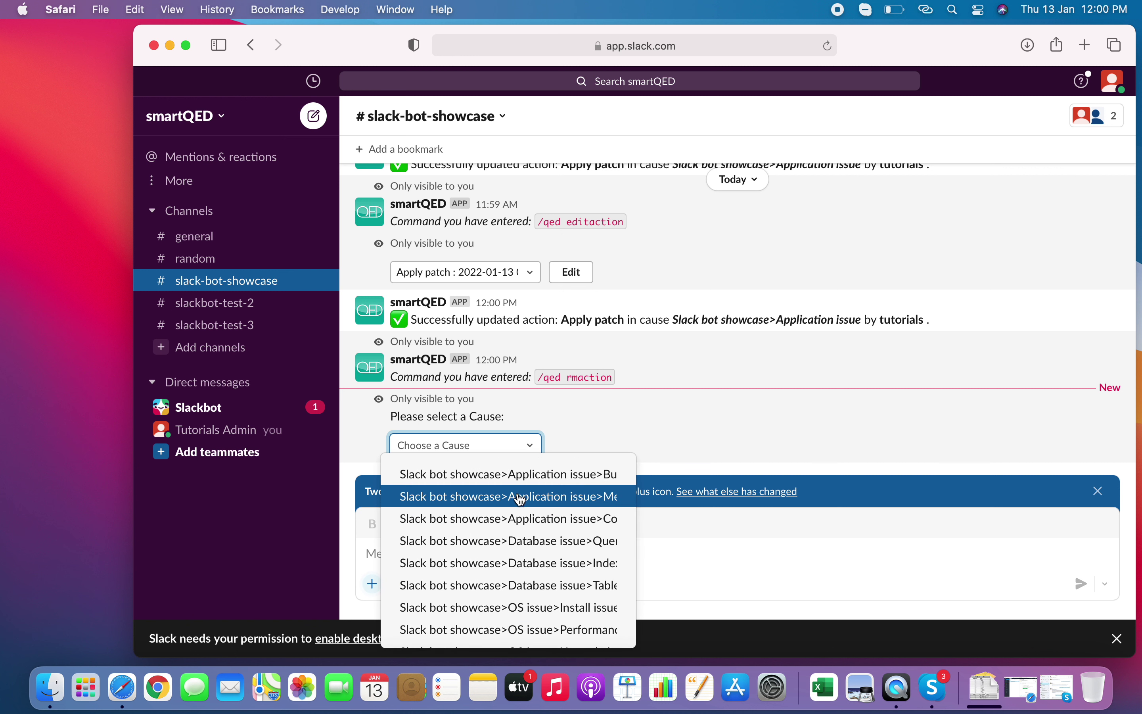
click(516, 550)
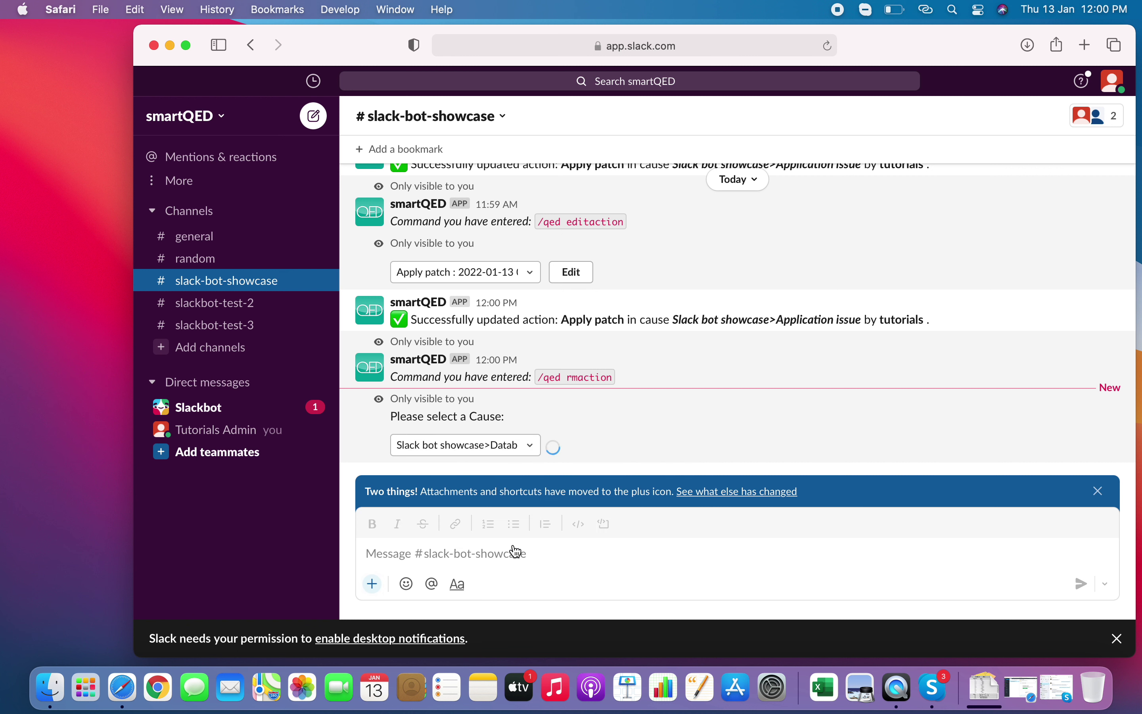
click(577, 452)
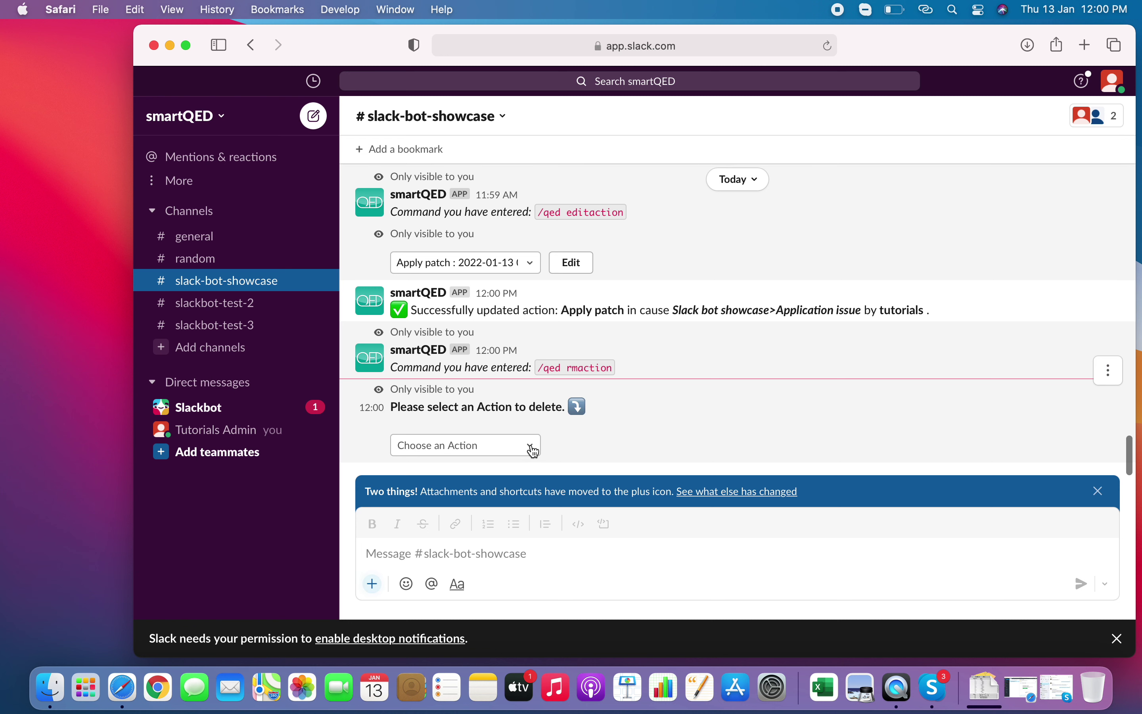
click(533, 448)
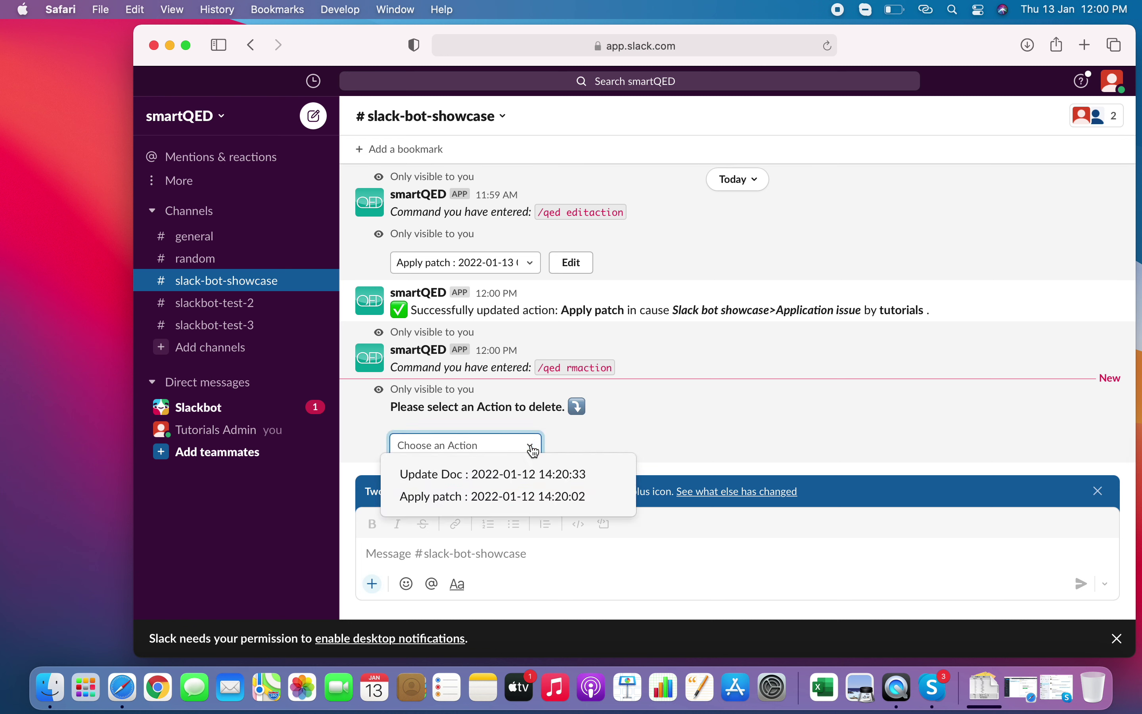
click(525, 478)
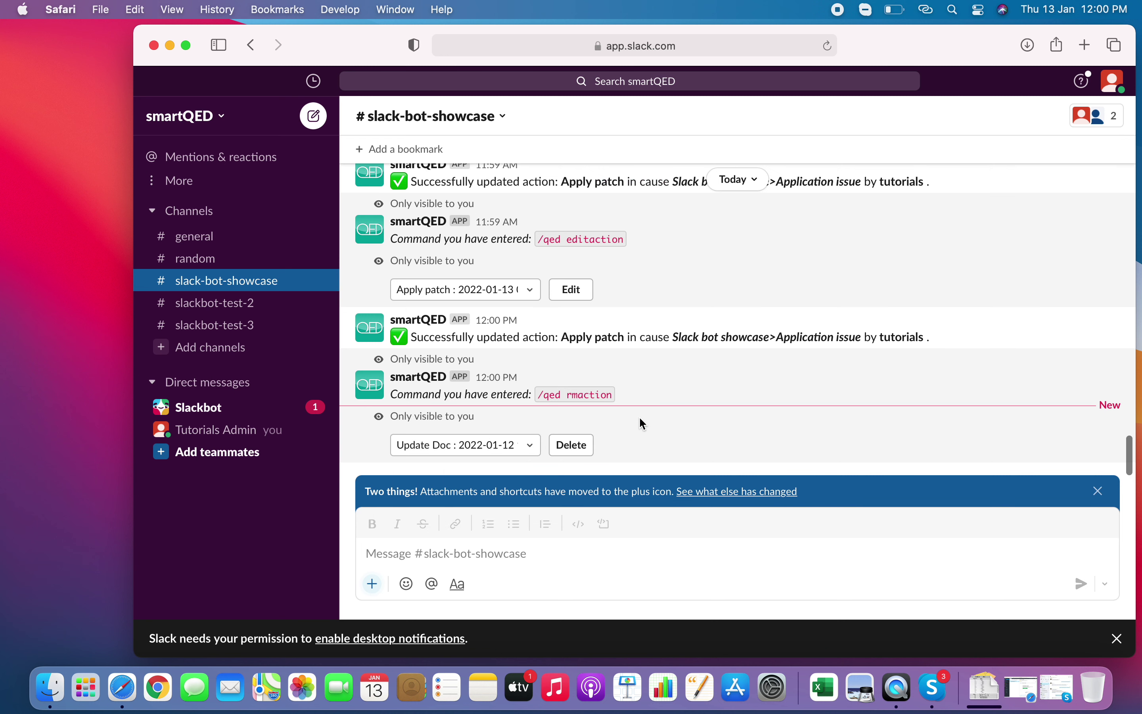
click(572, 446)
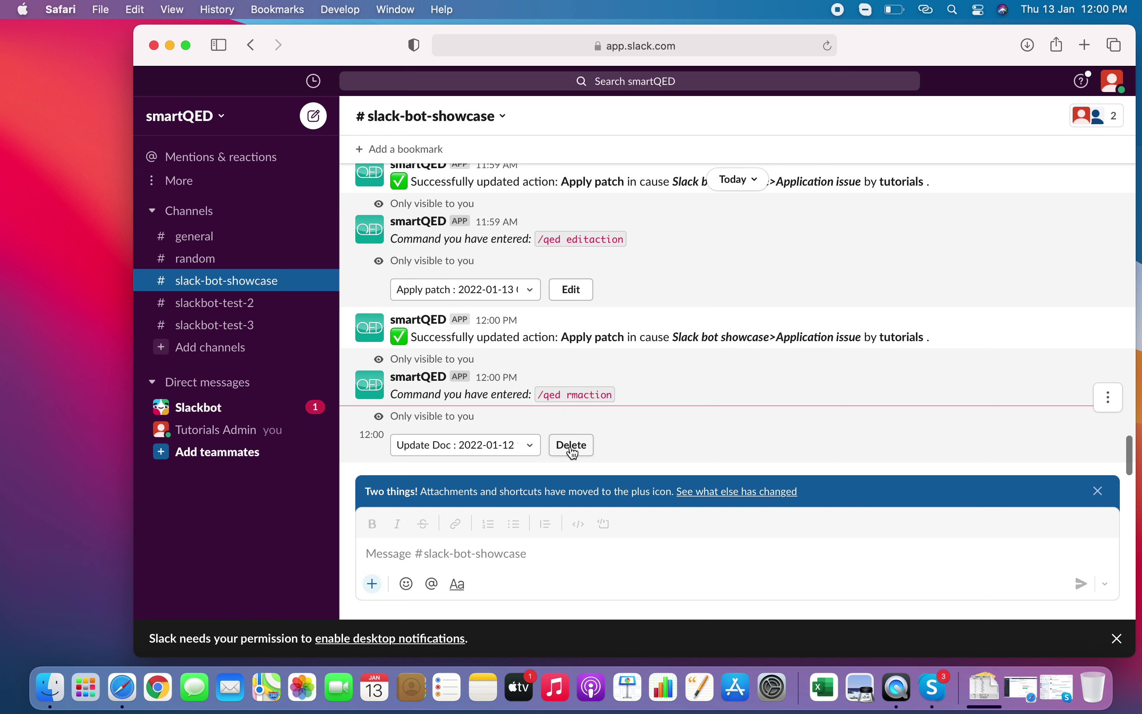